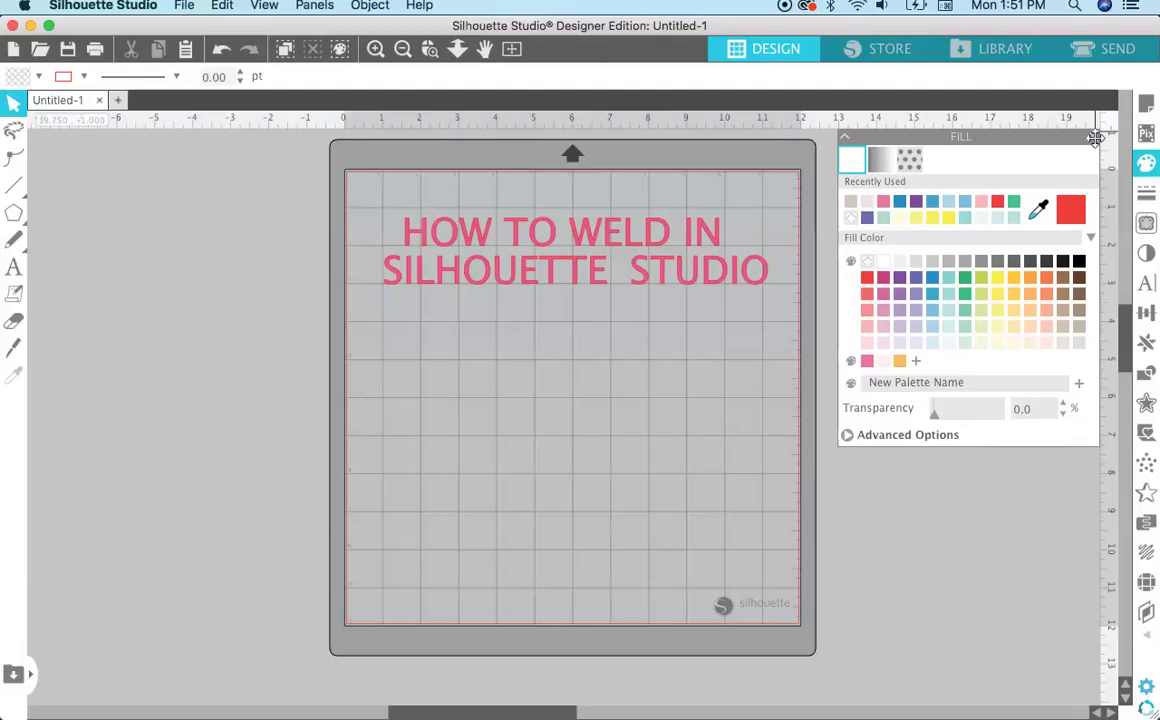
Close the fill colour panel.
{"action": "left_click", "coordinate": [1078, 124]}
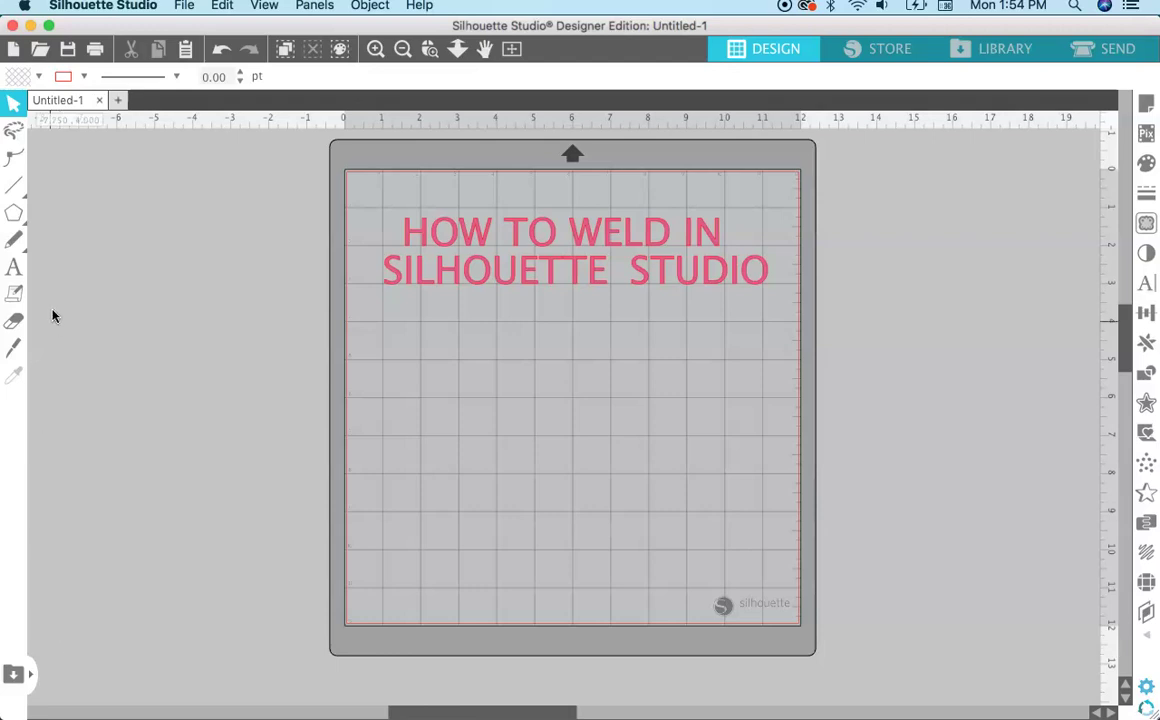
In the Untitled-5 document, add the text 'hello' to the mat.
{"action": "left_click", "coordinate": [118, 102]}
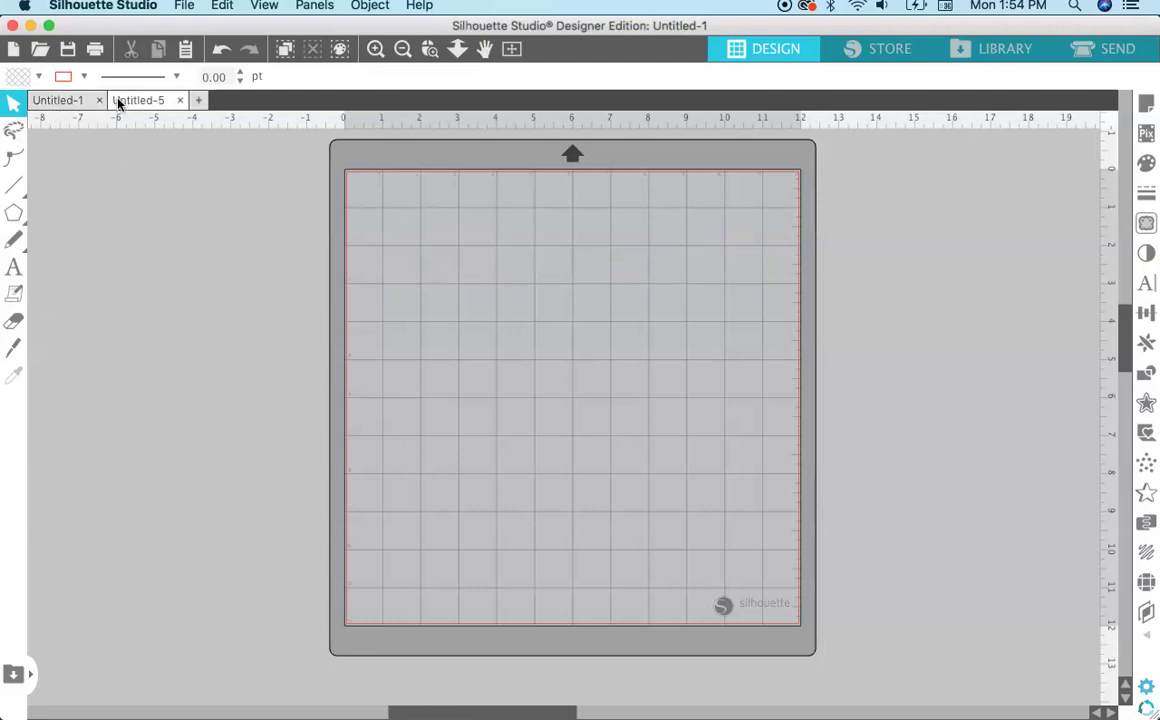
{"action": "left_click", "coordinate": [13, 270]}
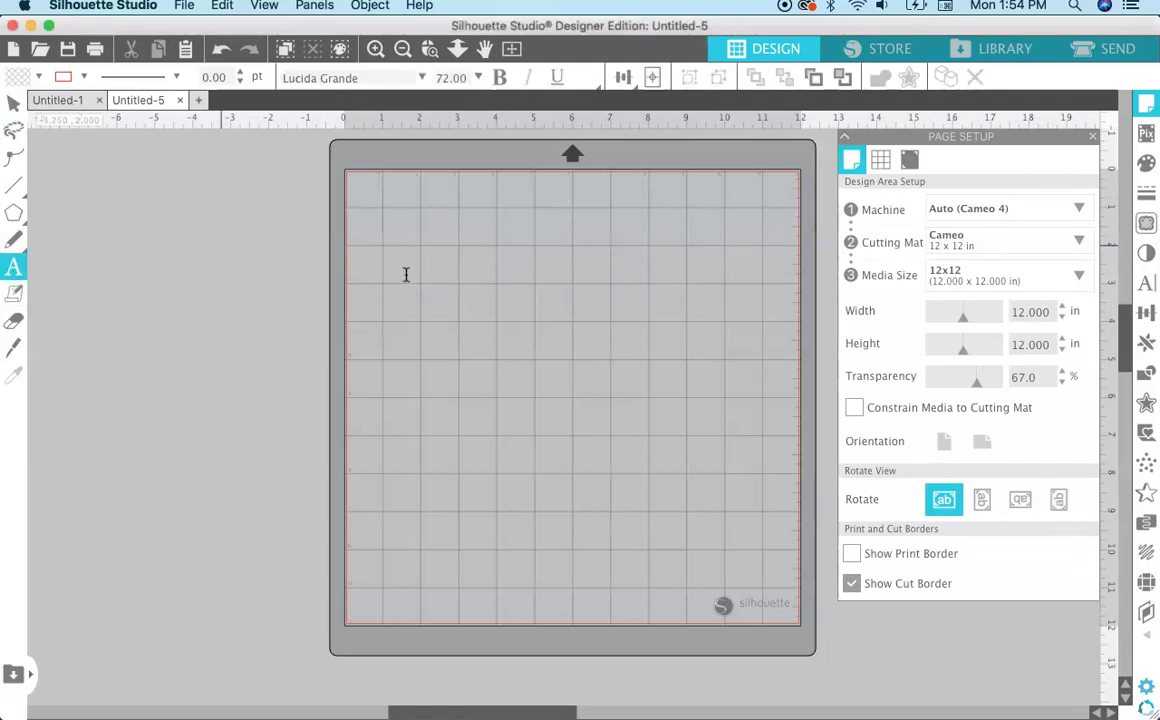
{"action": "left_click", "coordinate": [440, 272]}
{"action": "key", "text": "Escape"}
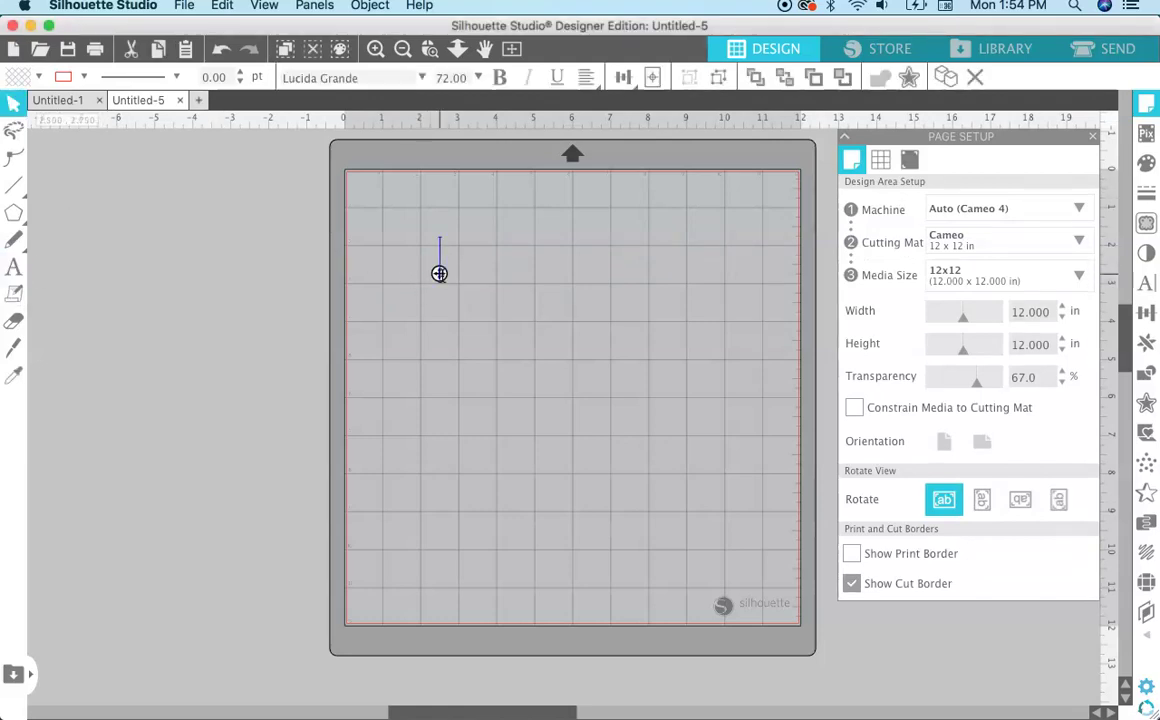
{"action": "type", "text": "hello"}
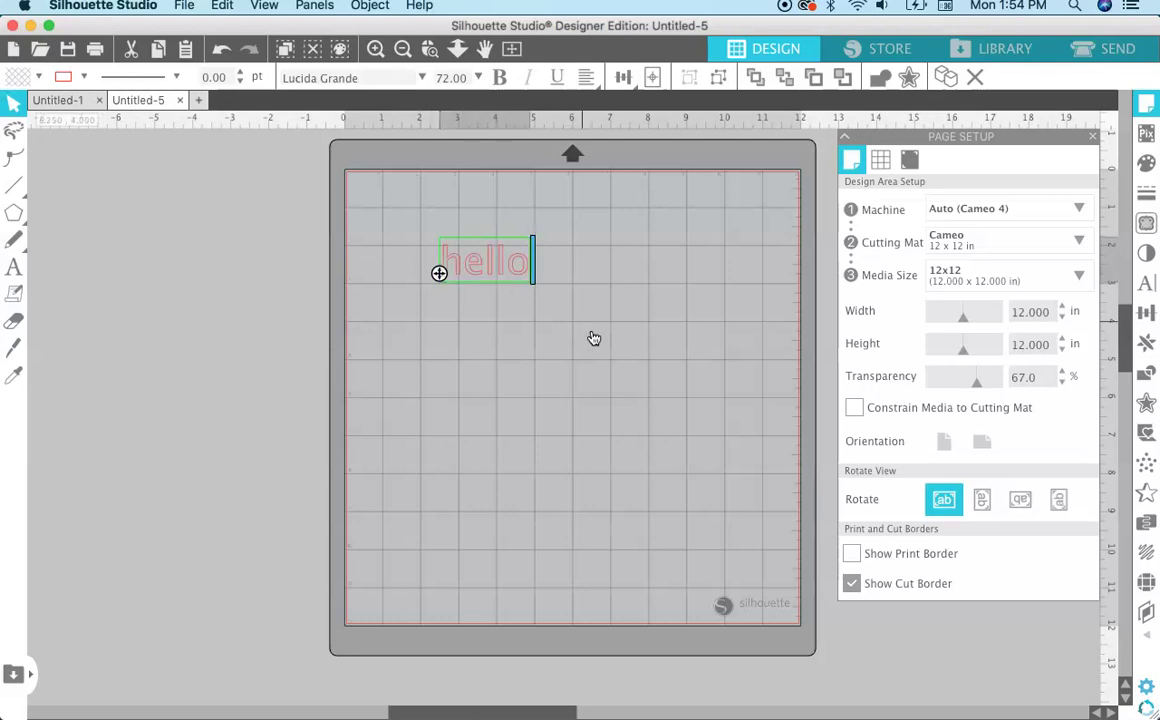
{"action": "left_click", "coordinate": [593, 337]}
Enlarge the hello text to about 5.1 in wide, then deselect it.
{"action": "left_click", "coordinate": [507, 269]}
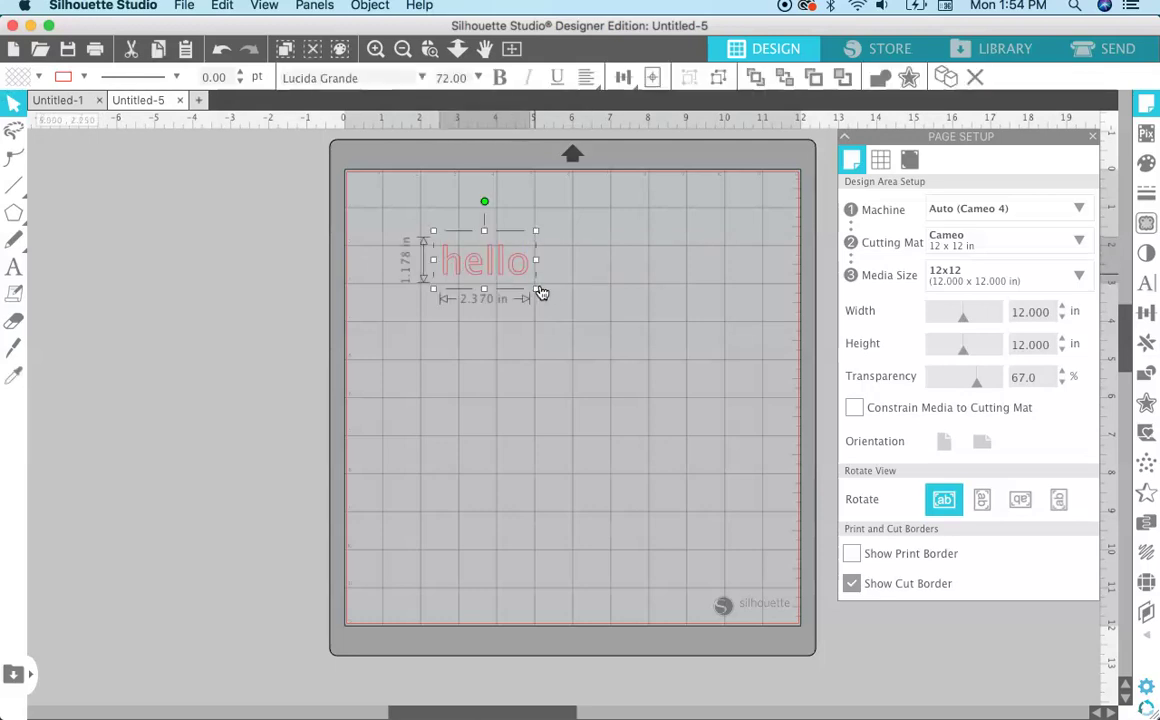
{"action": "left_click_drag", "start_coordinate": [536, 289], "coordinate": [642, 347]}
{"action": "left_click", "coordinate": [692, 363]}
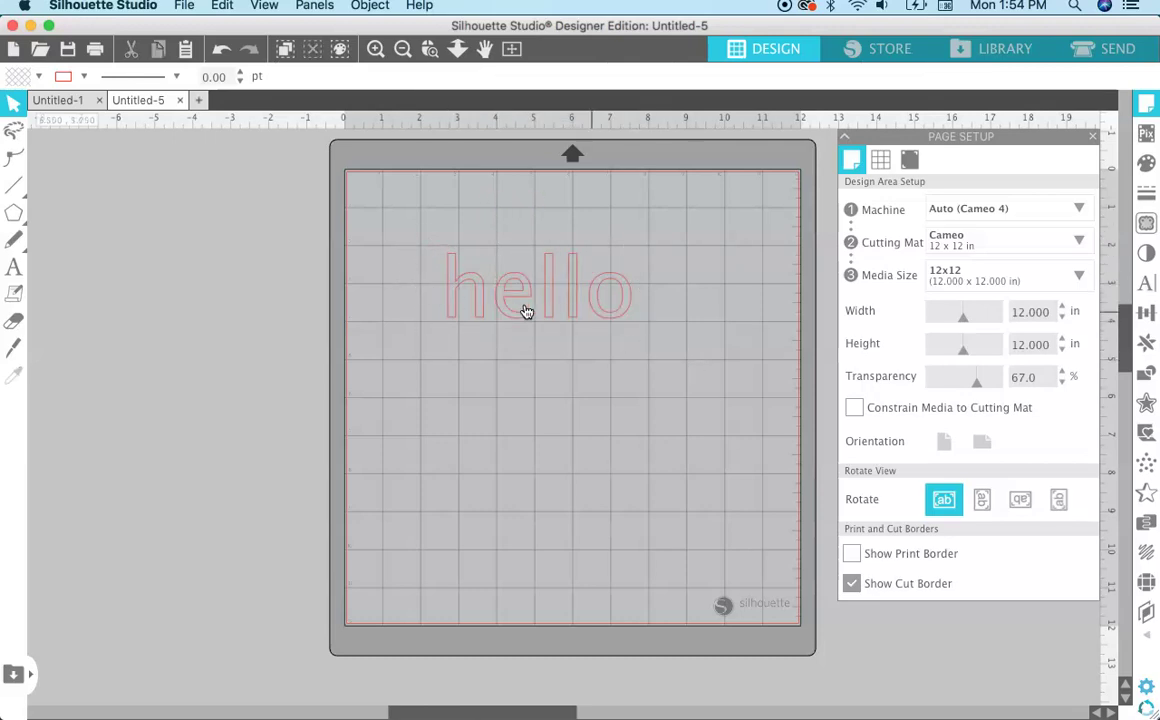
In the Send view, give the hello text the Cut line action.
{"action": "left_click", "coordinate": [1085, 50]}
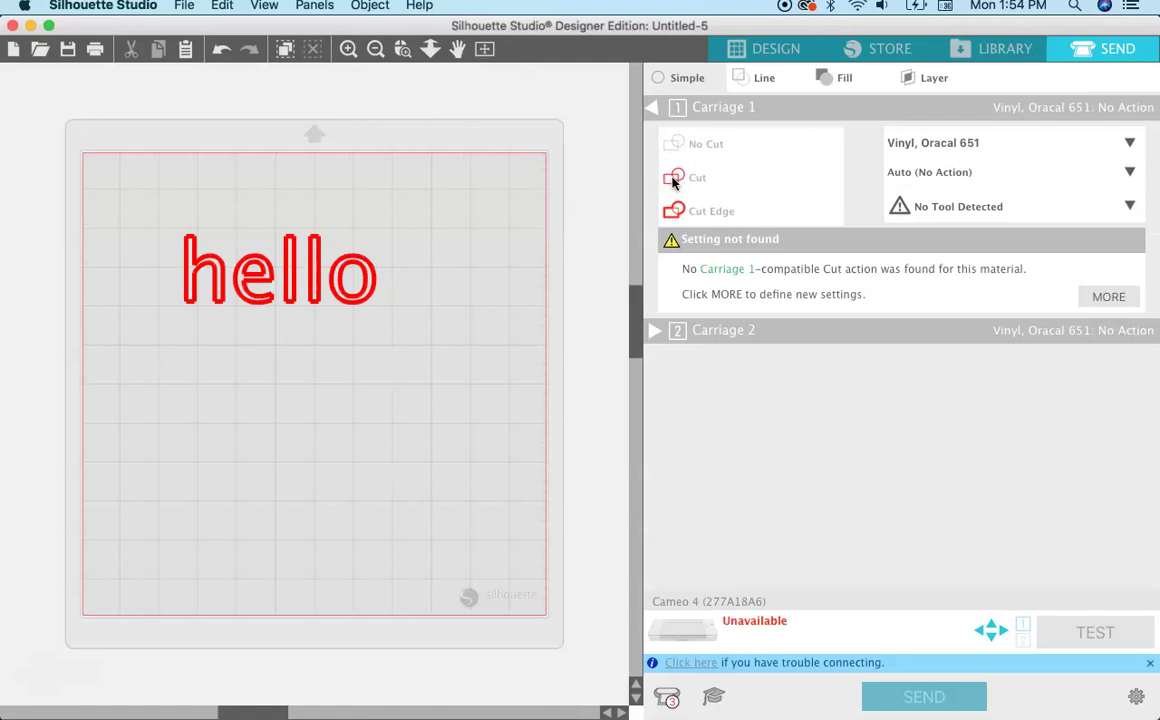
{"action": "left_click", "coordinate": [353, 299]}
{"action": "left_click", "coordinate": [678, 180]}
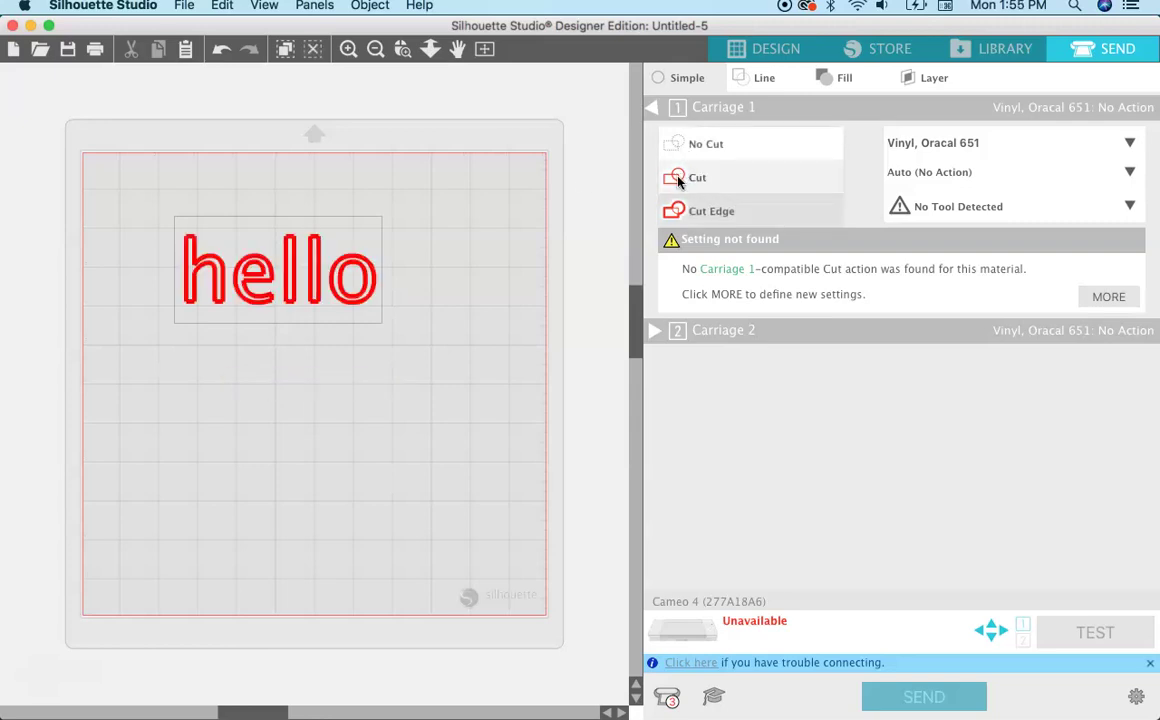
{"action": "left_click", "coordinate": [678, 180]}
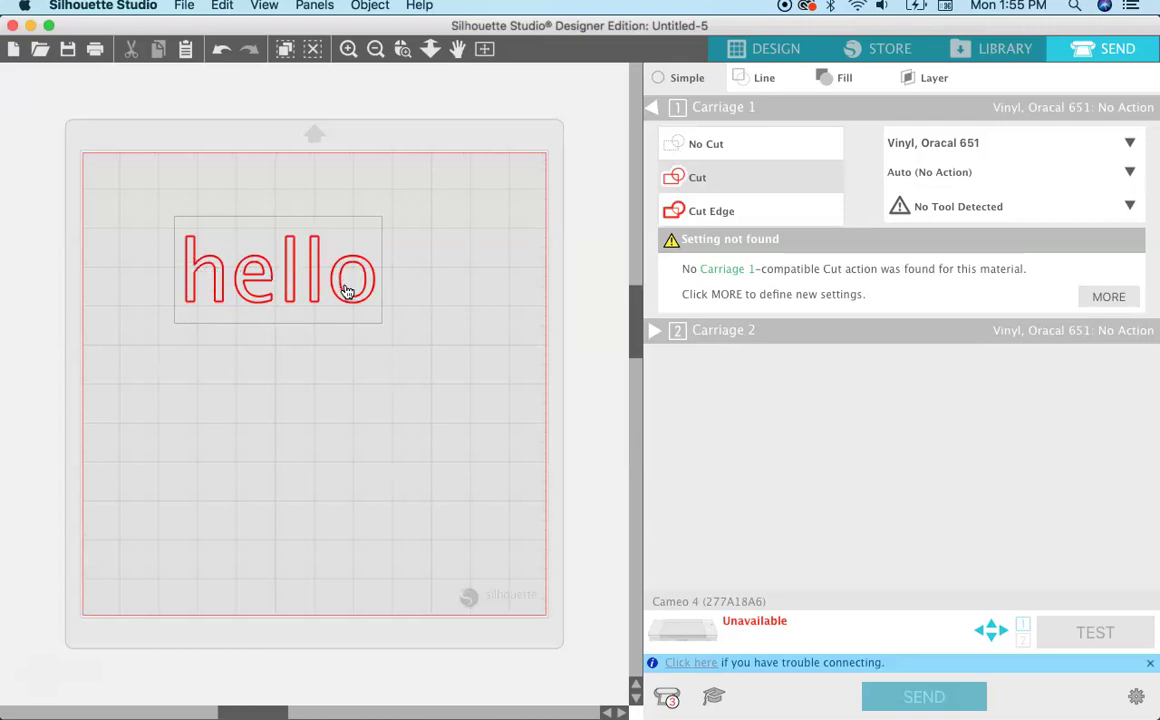
Back in Design, duplicate hello just below the original.
{"action": "left_click", "coordinate": [758, 48]}
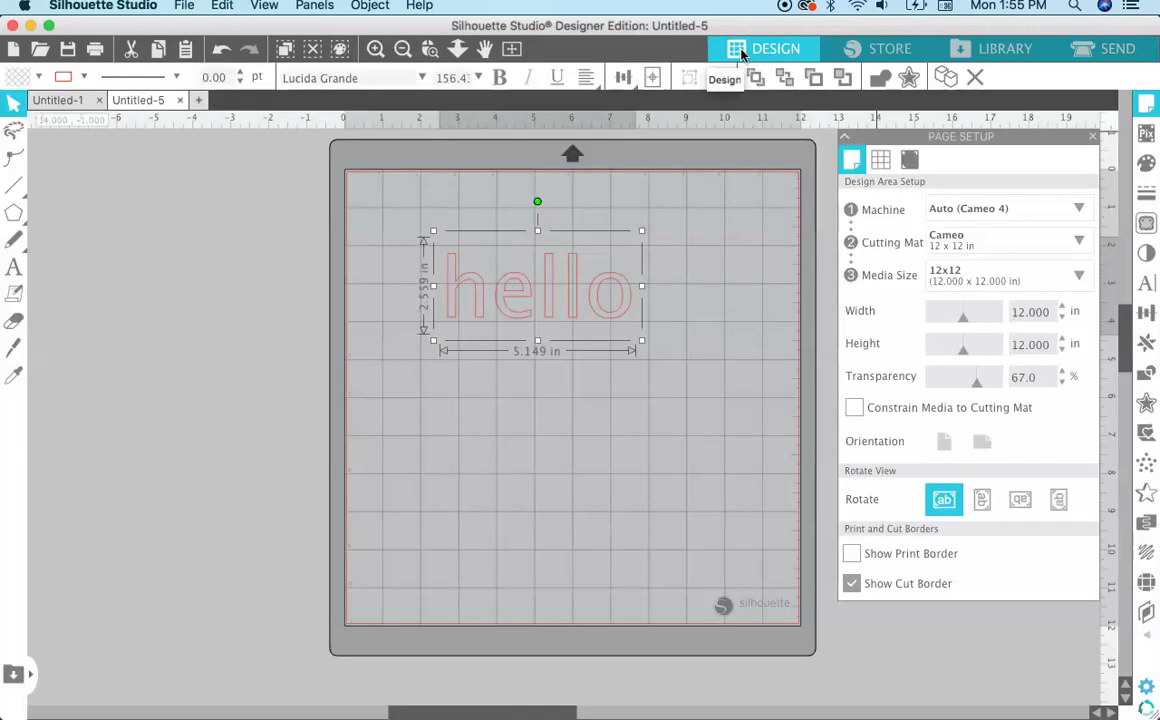
{"action": "left_click", "coordinate": [647, 311]}
{"action": "left_click", "coordinate": [544, 303]}
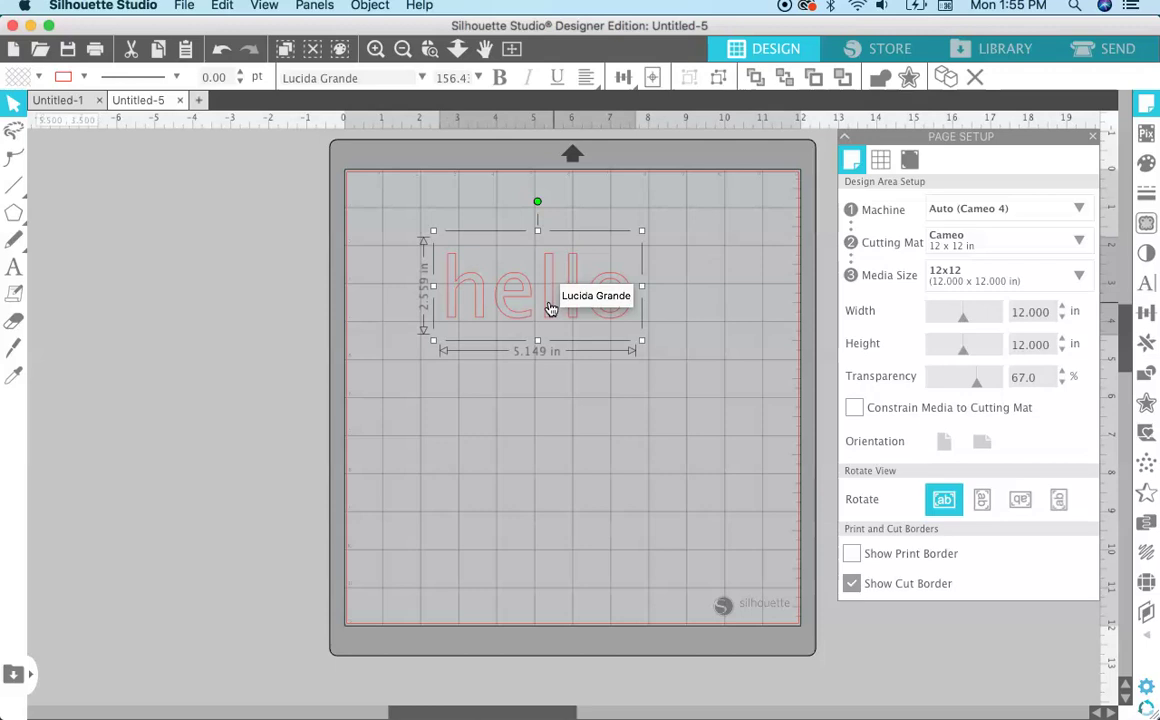
{"action": "left_click_drag", "start_coordinate": [549, 309], "coordinate": [549, 401]}
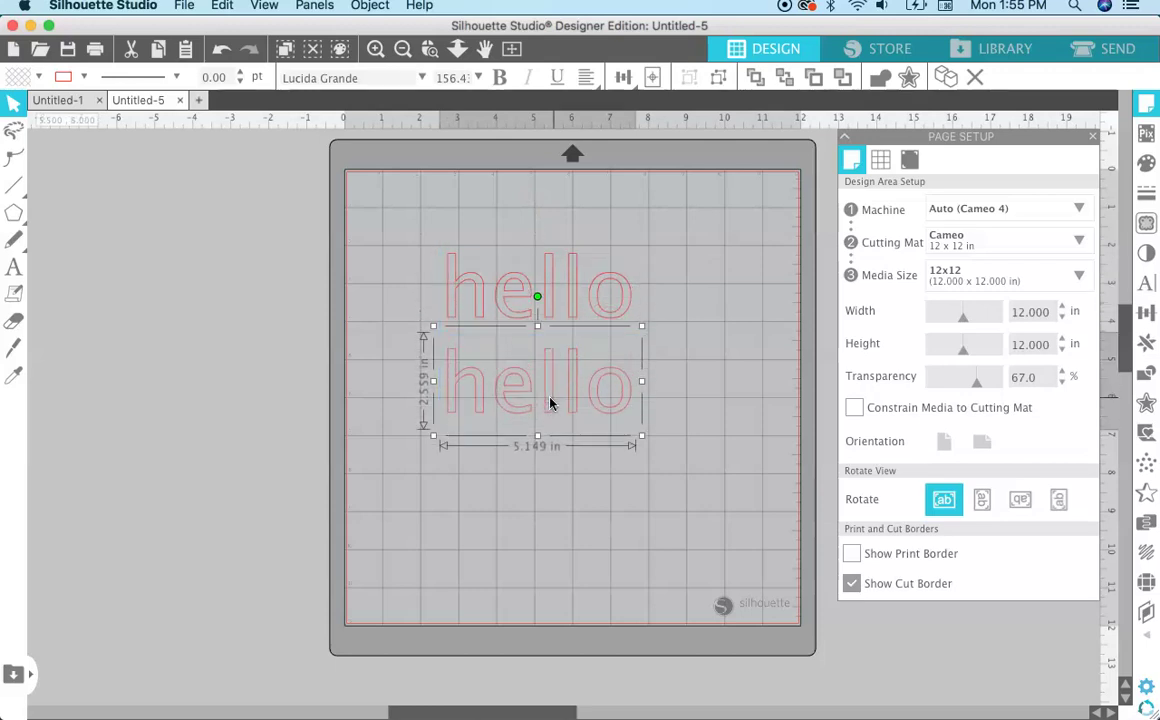
Change the copy's font to Lofty Goals script.
{"action": "double_click", "coordinate": [620, 407]}
{"action": "left_click_drag", "start_coordinate": [636, 386], "coordinate": [442, 370]}
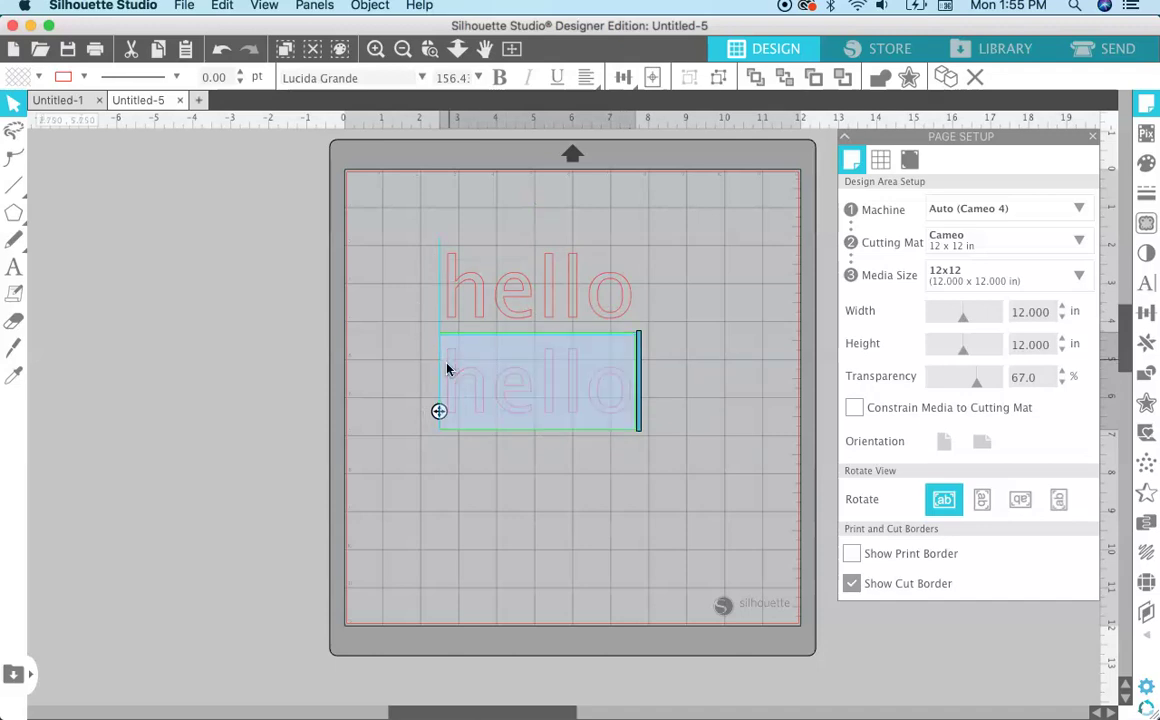
{"action": "left_click", "coordinate": [1147, 284]}
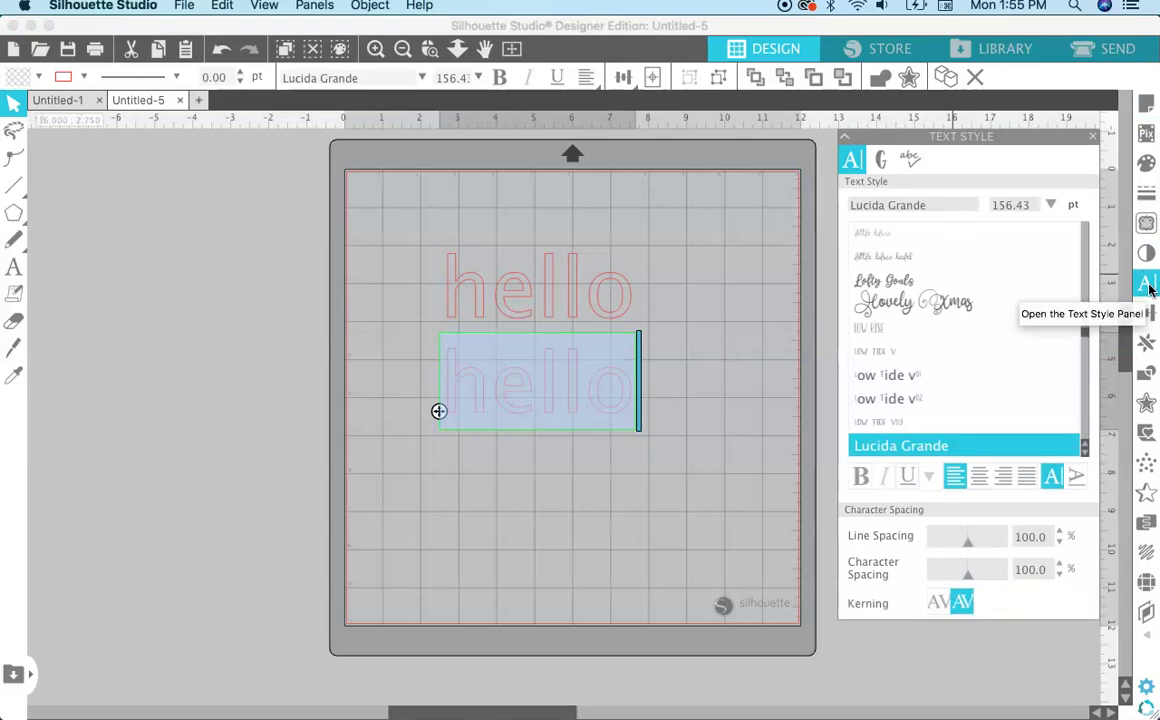
{"action": "left_click", "coordinate": [876, 282]}
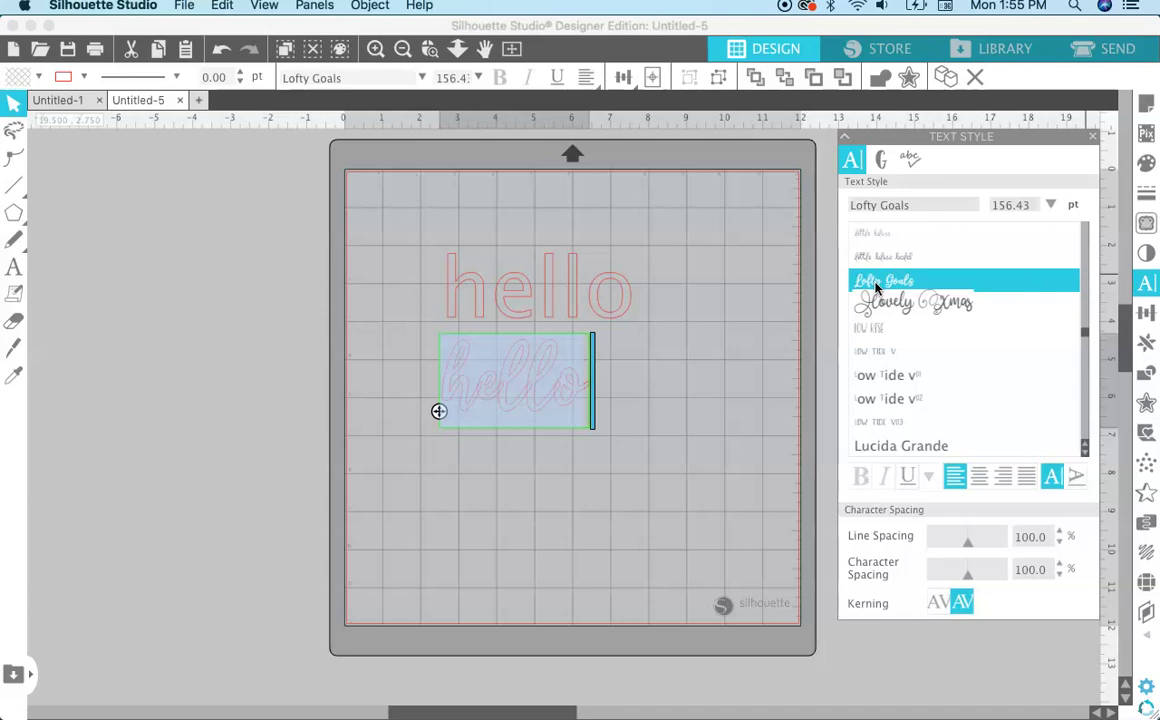
Enlarge the script hello to about 5.9 in wide.
{"action": "left_click", "coordinate": [707, 394]}
{"action": "left_click", "coordinate": [479, 383]}
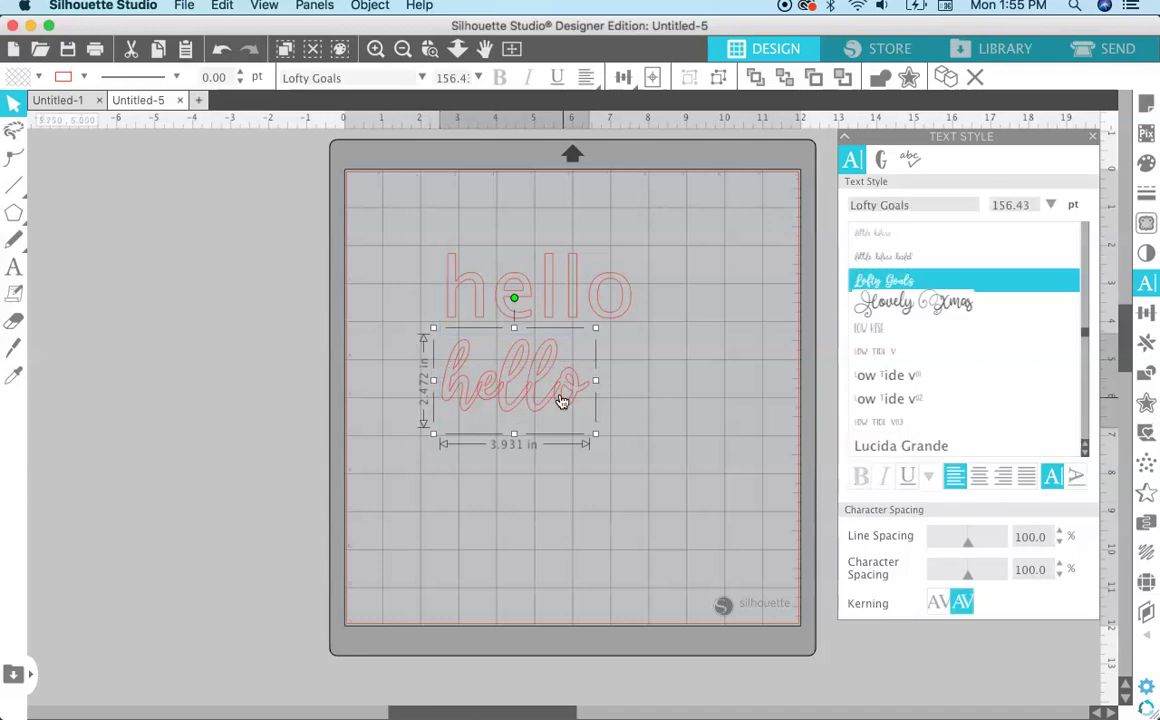
{"action": "left_click_drag", "start_coordinate": [595, 435], "coordinate": [673, 483]}
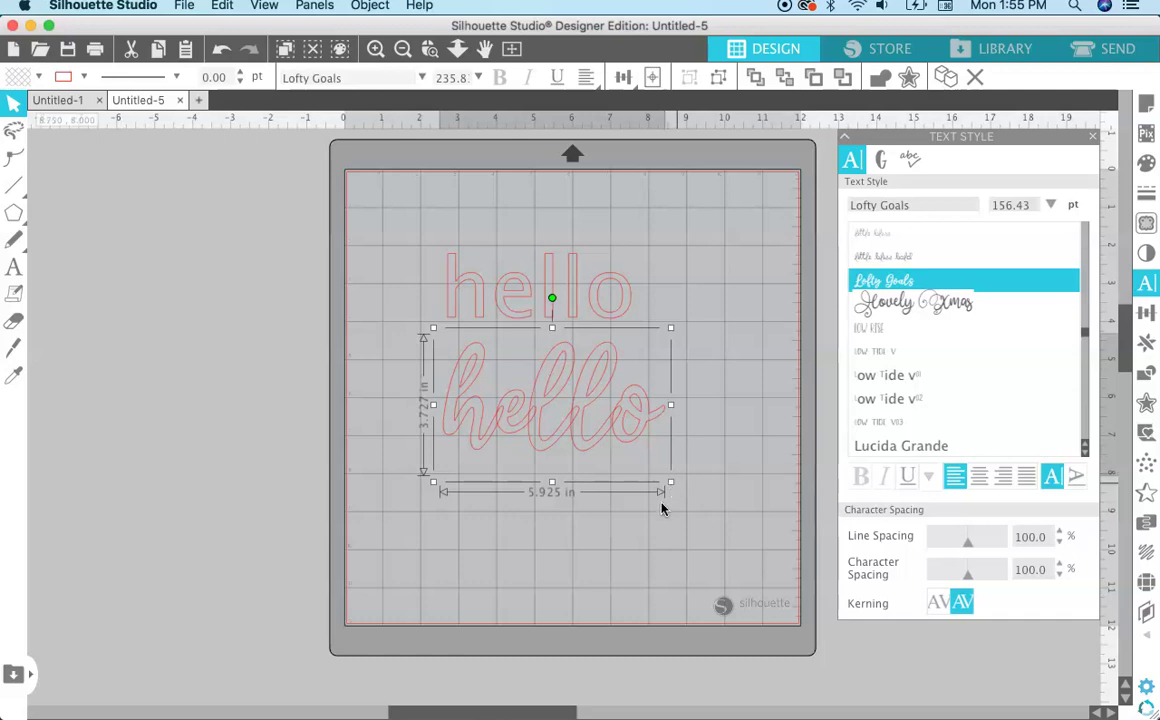
Show both hellos in the Send view and zoom in on their red cut outlines.
{"action": "left_click", "coordinate": [657, 511]}
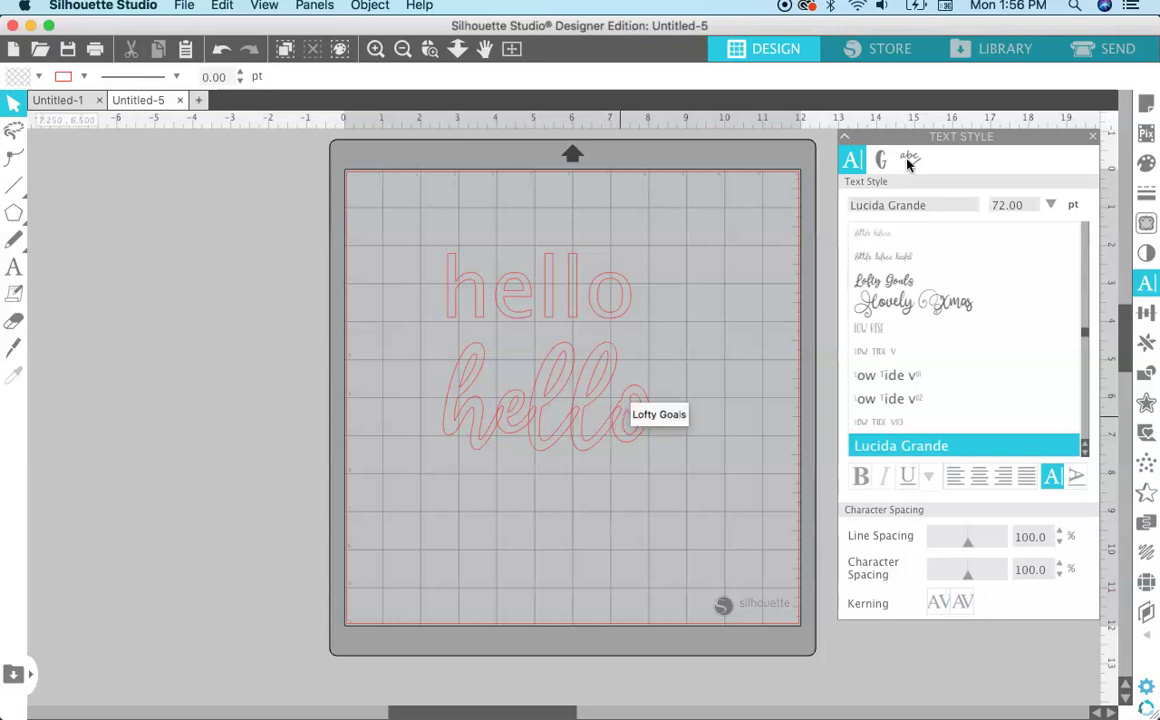
{"action": "left_click", "coordinate": [1078, 55]}
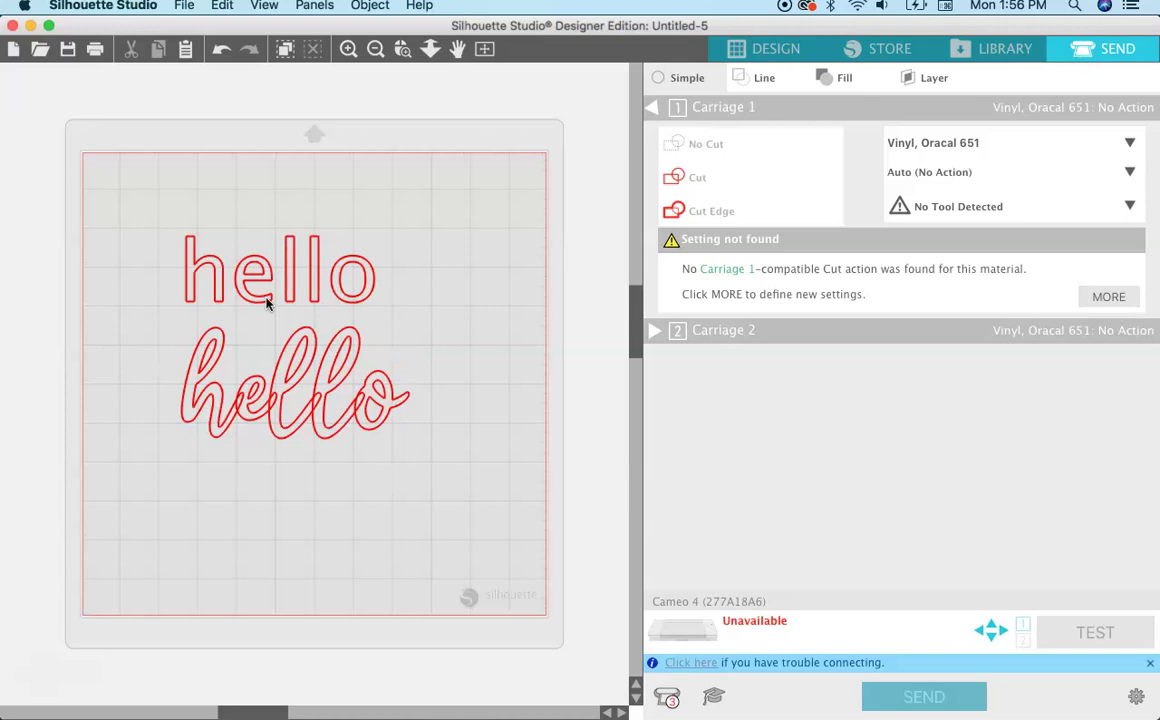
{"action": "left_click", "coordinate": [348, 49]}
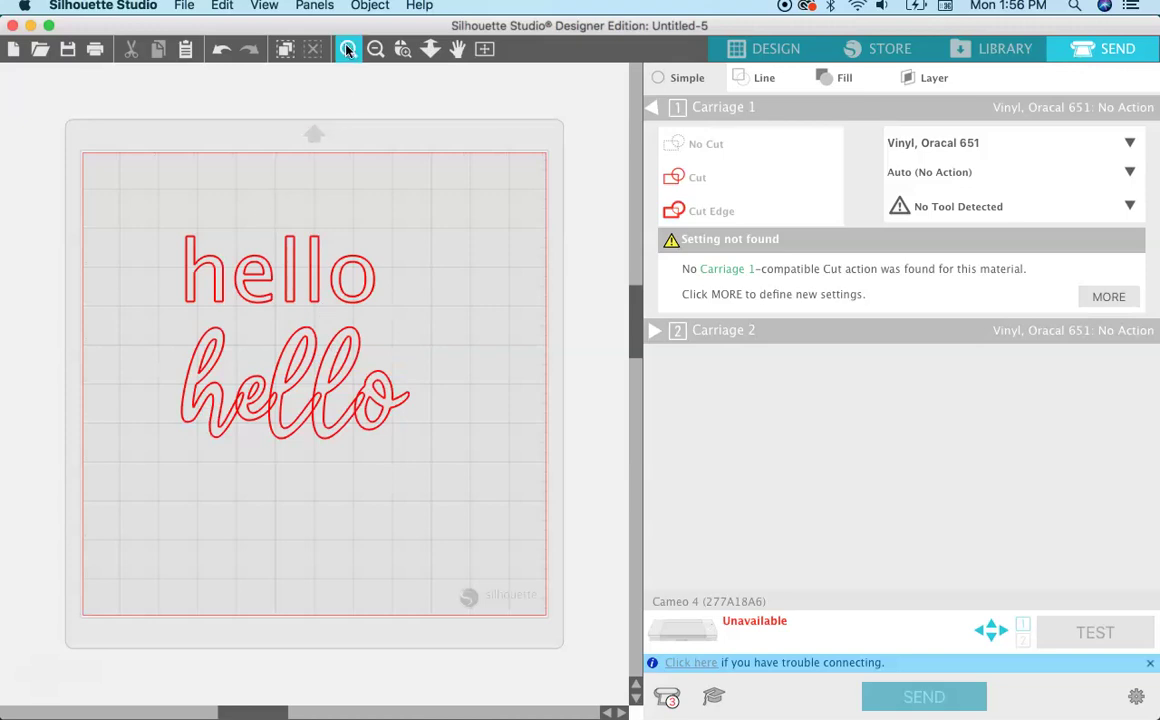
{"action": "left_click", "coordinate": [348, 49]}
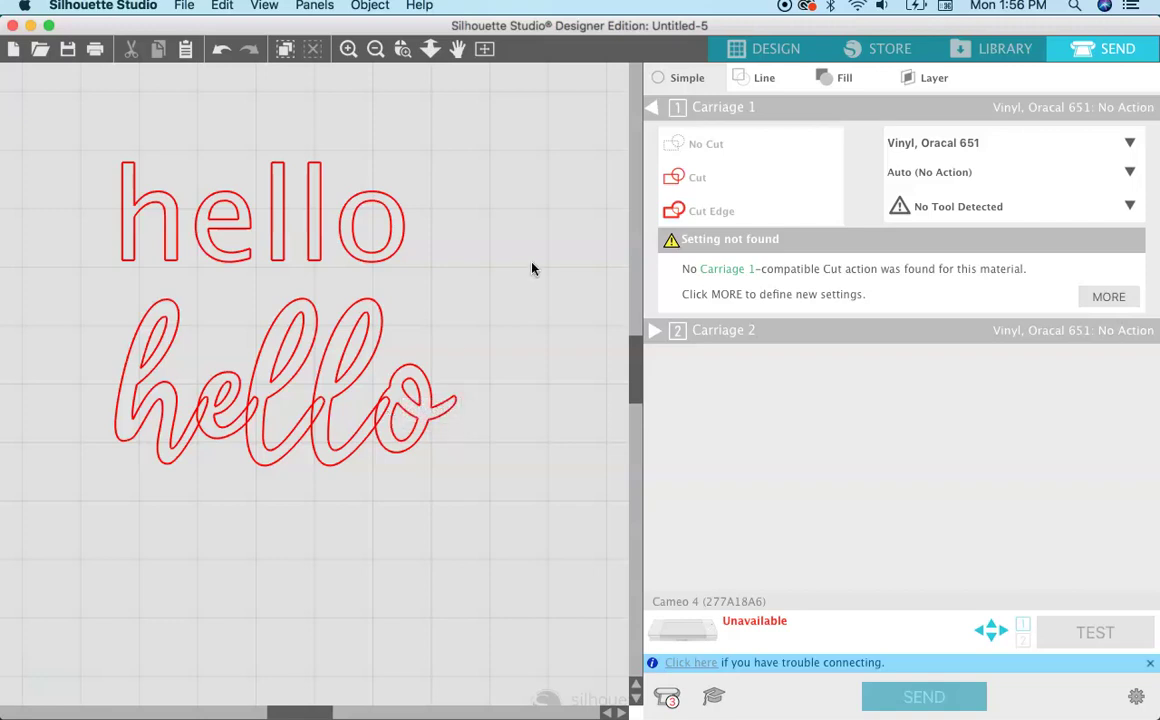
Weld the Lofty Goals hello's letters into one 5.834 × 2.856 in shape.
{"action": "left_click", "coordinate": [745, 50]}
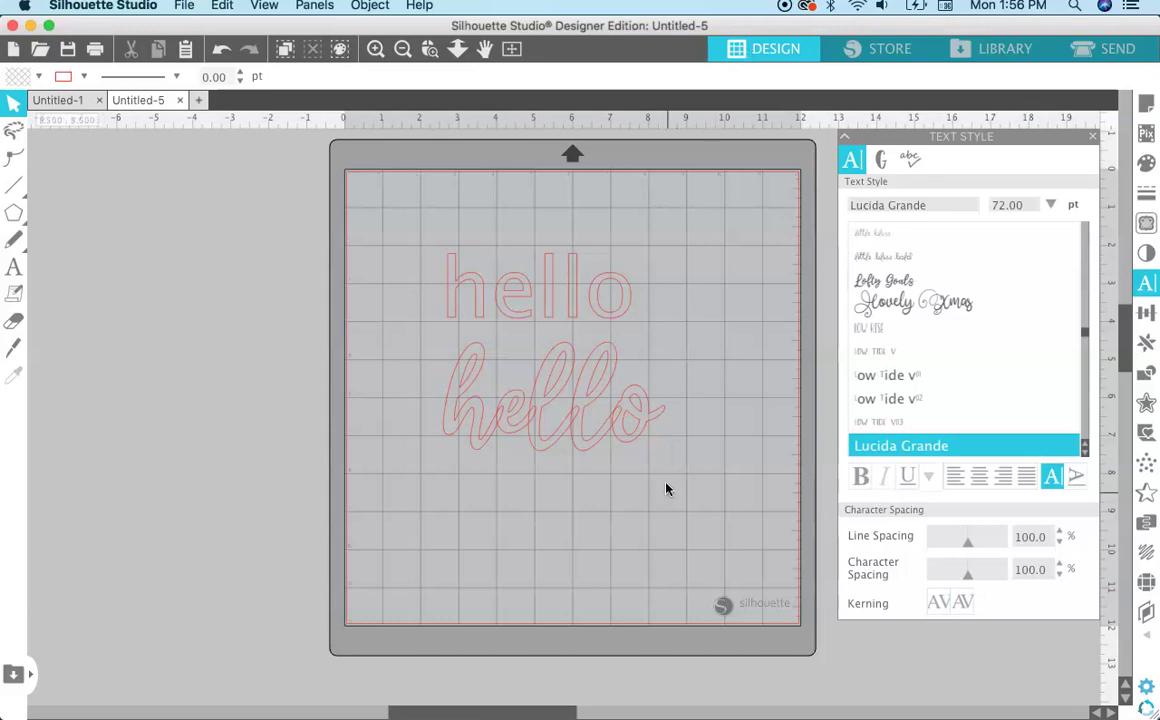
{"action": "left_click", "coordinate": [518, 400]}
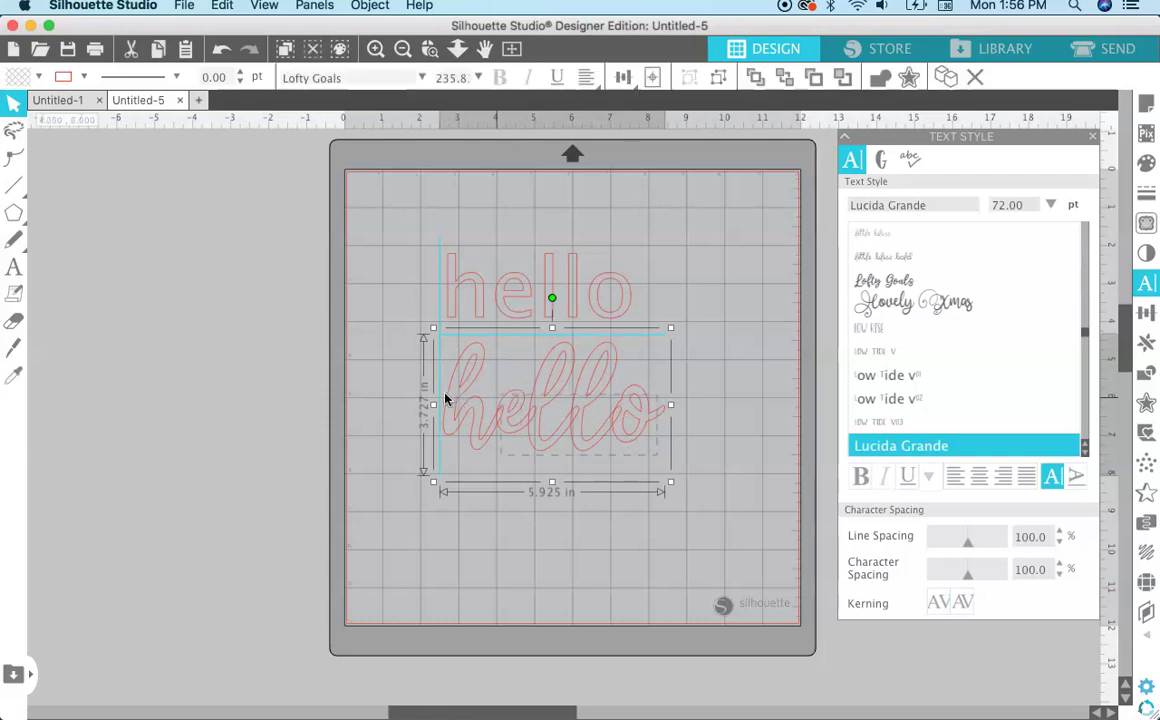
{"action": "left_click", "coordinate": [1146, 373]}
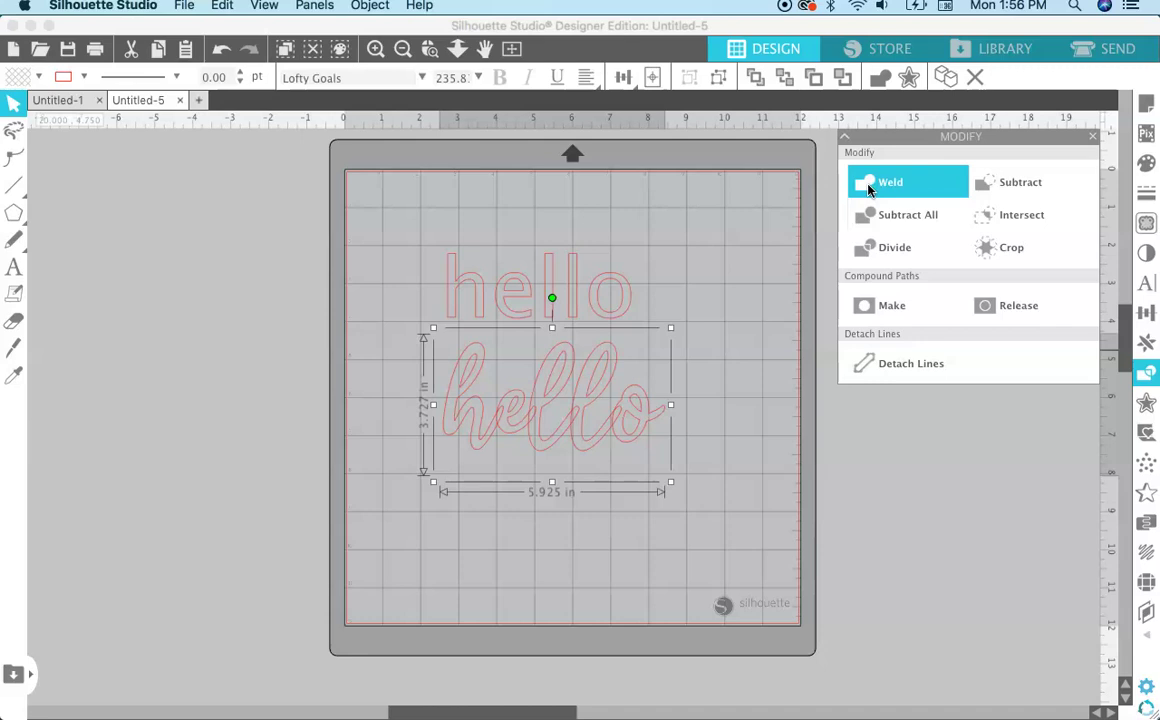
{"action": "left_click", "coordinate": [867, 189]}
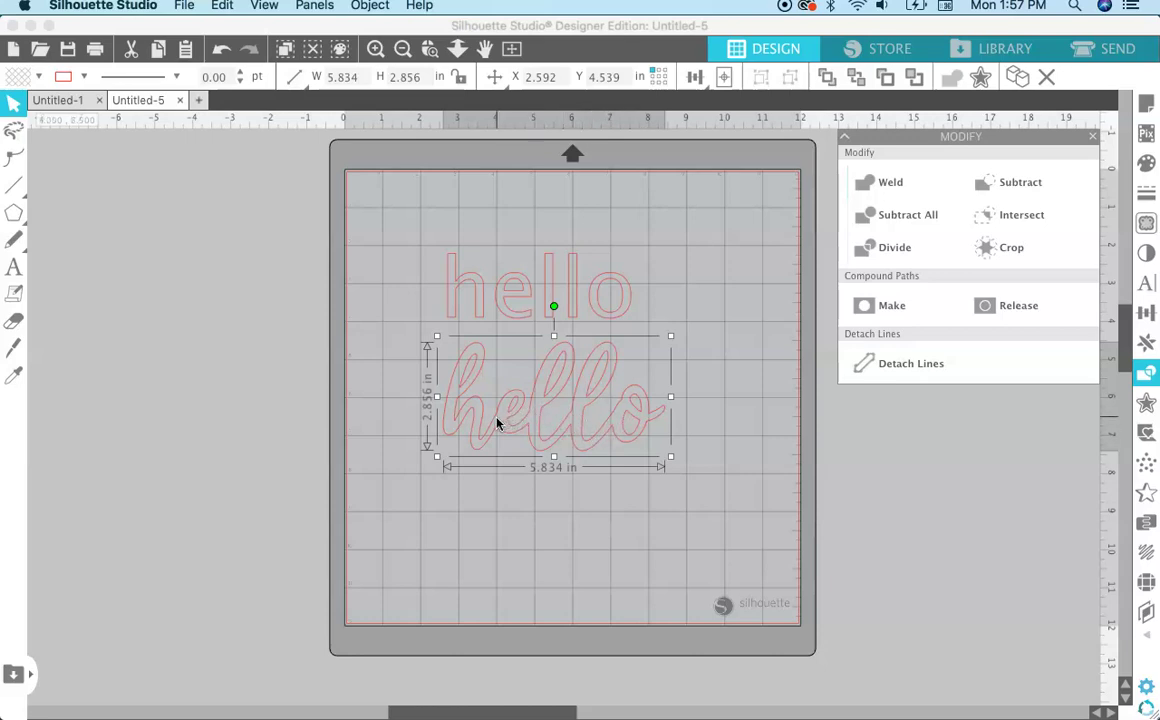
{"action": "left_click", "coordinate": [1100, 49]}
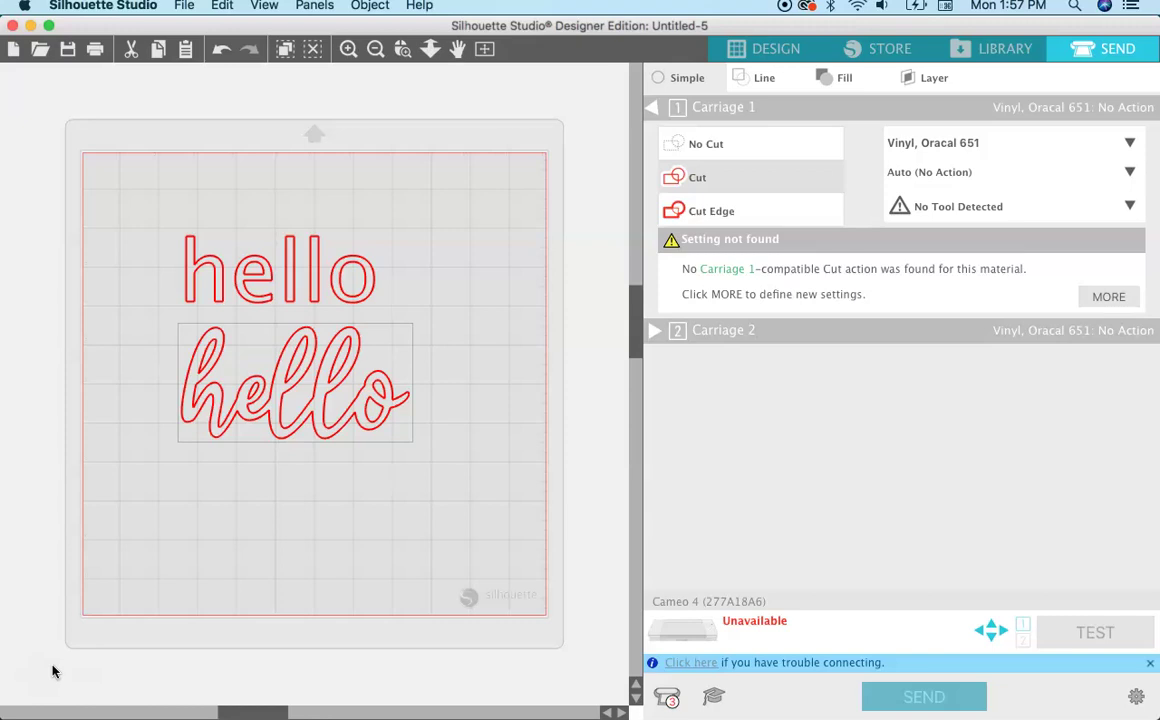
{"action": "left_click", "coordinate": [757, 50]}
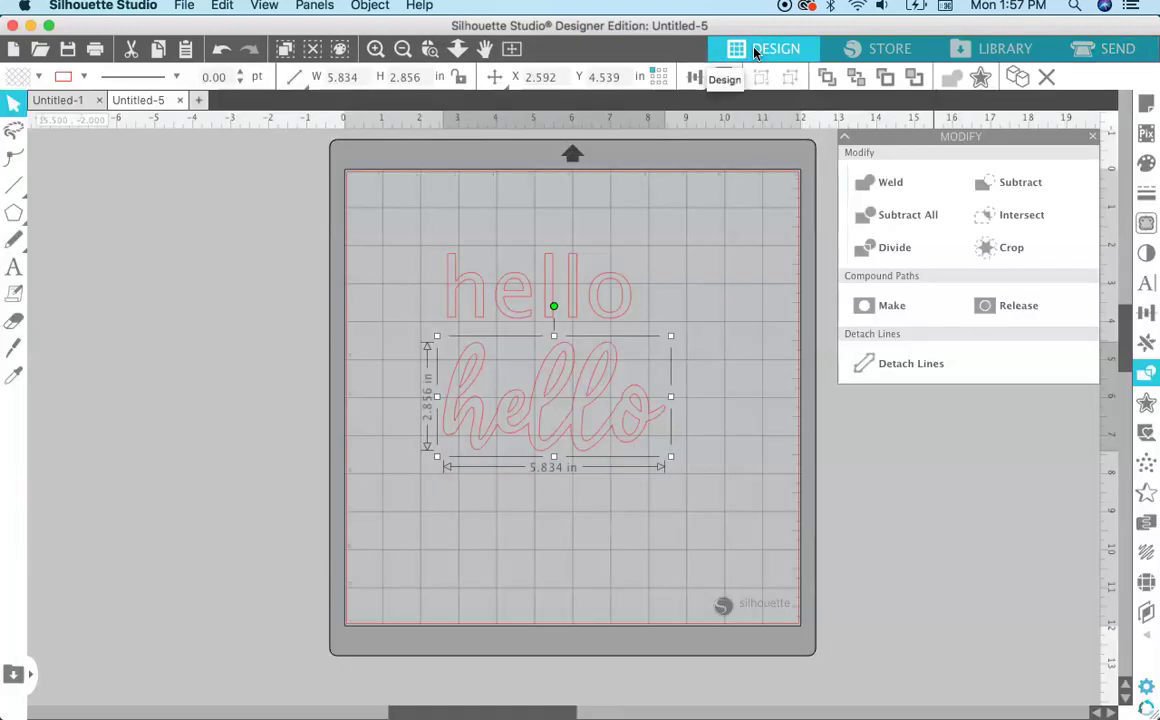
In a new Untitled-6 document, draw three overlapping circles with the Ellipse tool.
{"action": "left_click", "coordinate": [198, 101]}
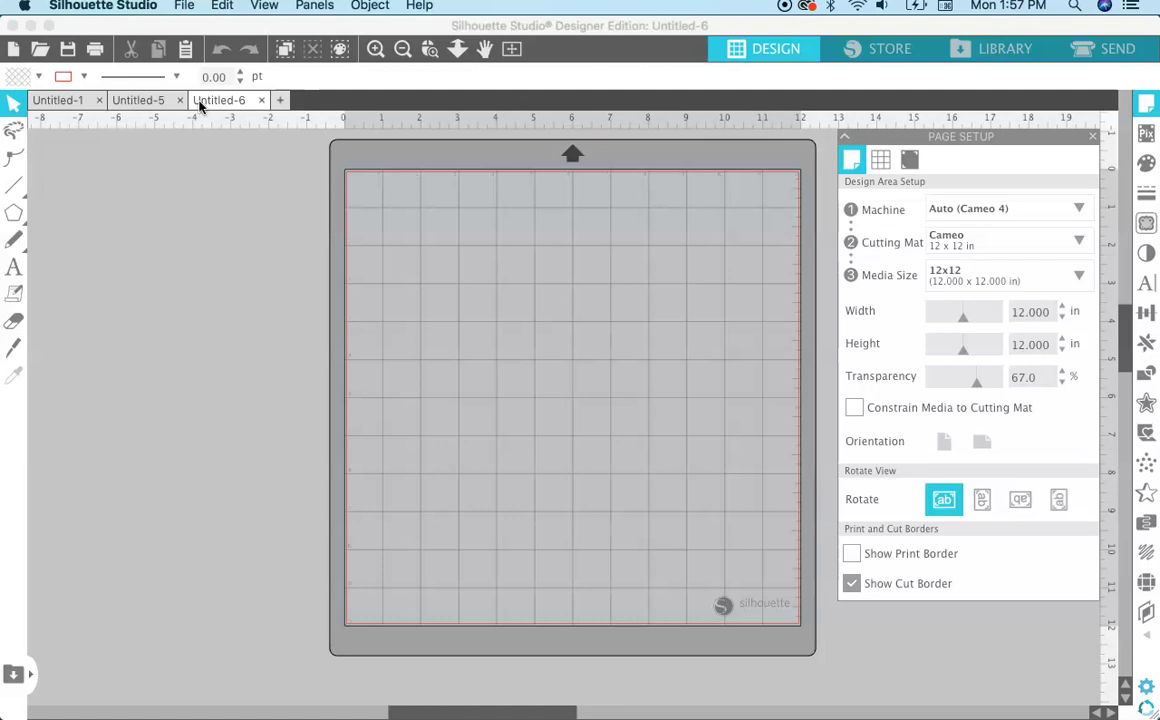
{"action": "mouse_move", "coordinate": [16, 186]}
{"action": "mouse_move", "coordinate": [16, 213]}
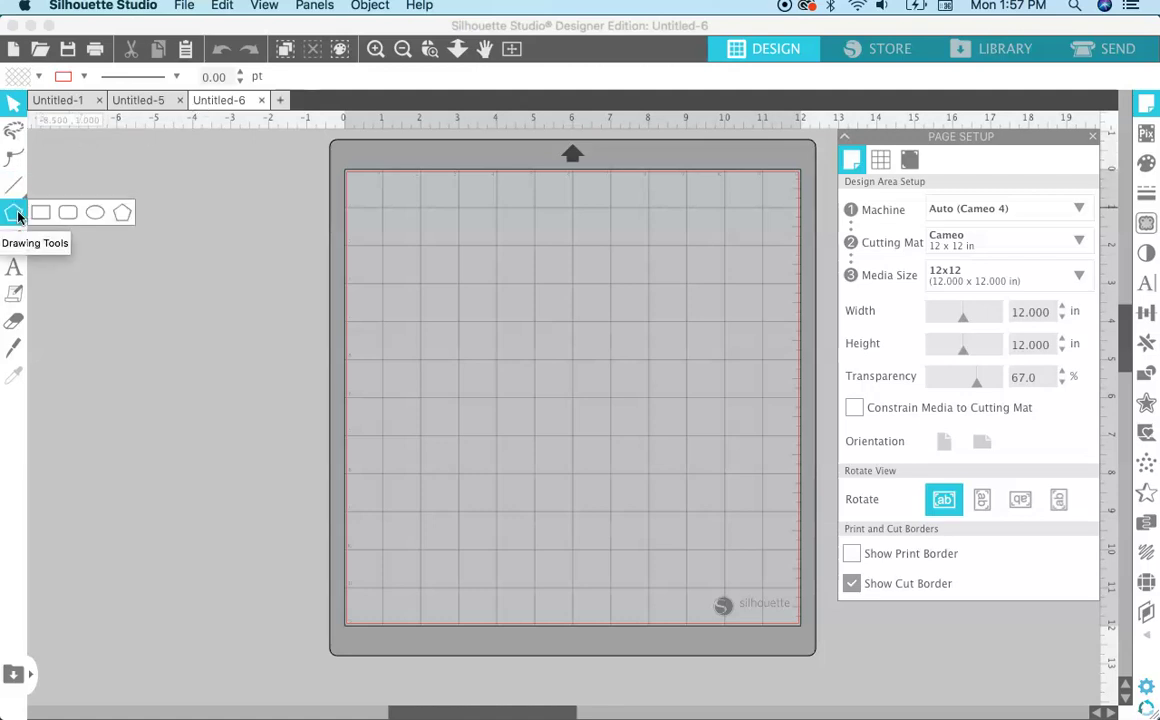
{"action": "left_click", "coordinate": [97, 213]}
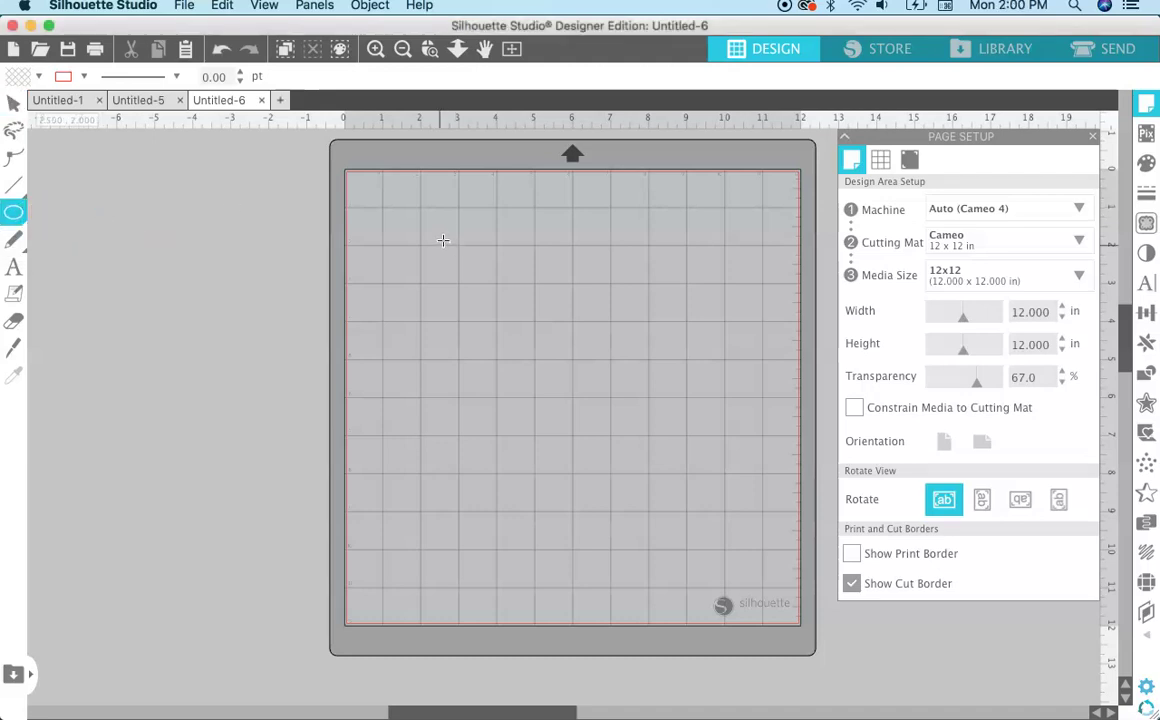
{"action": "left_click_drag", "start_coordinate": [439, 237], "coordinate": [517, 312]}
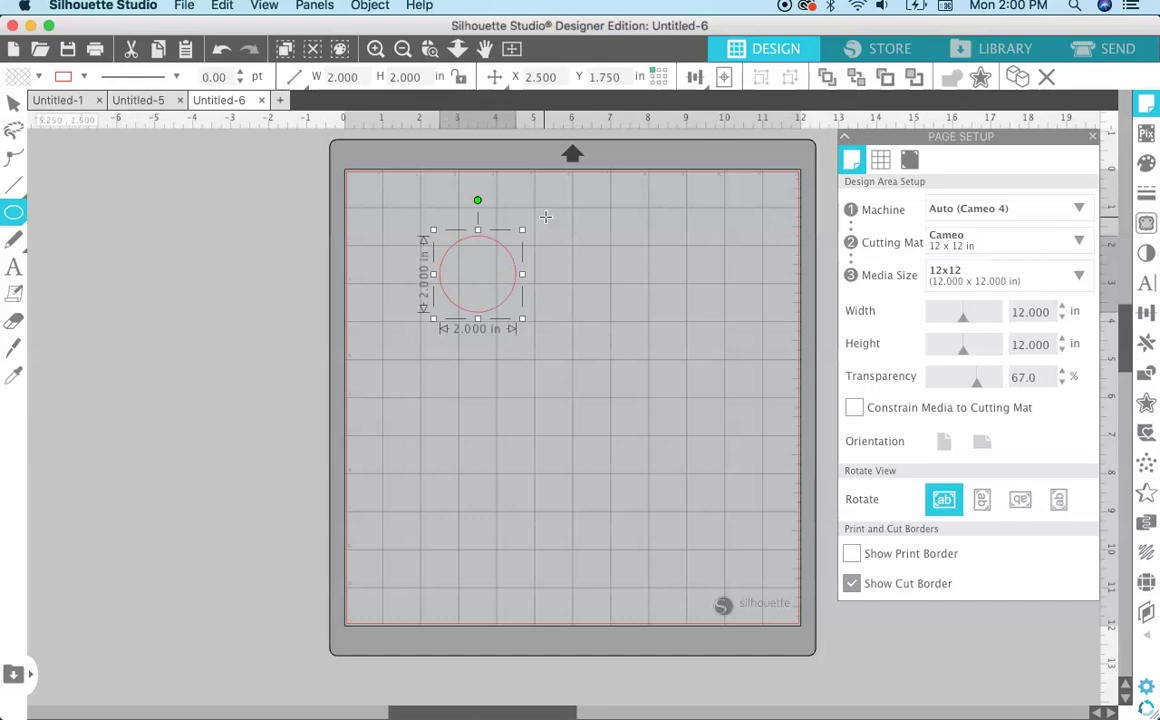
{"action": "left_click_drag", "start_coordinate": [544, 217], "coordinate": [608, 279]}
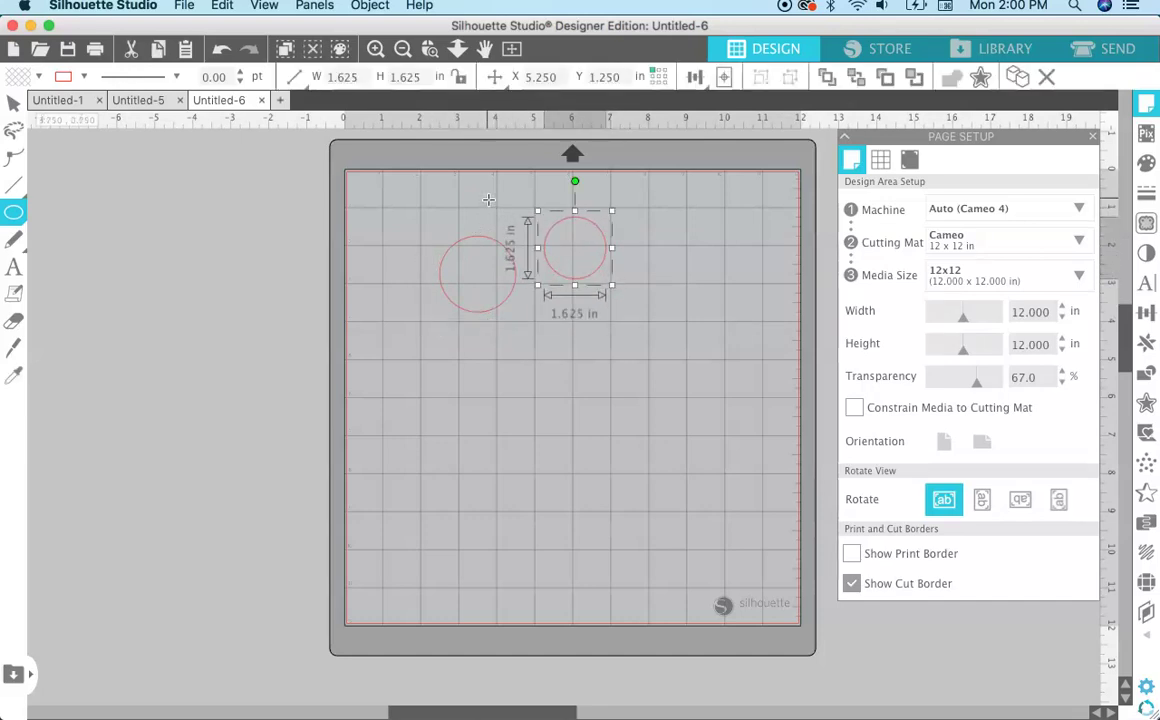
{"action": "left_click_drag", "start_coordinate": [488, 200], "coordinate": [573, 280]}
Preview the three circles' cut lines in Send, then return to Design.
{"action": "left_click", "coordinate": [1098, 50]}
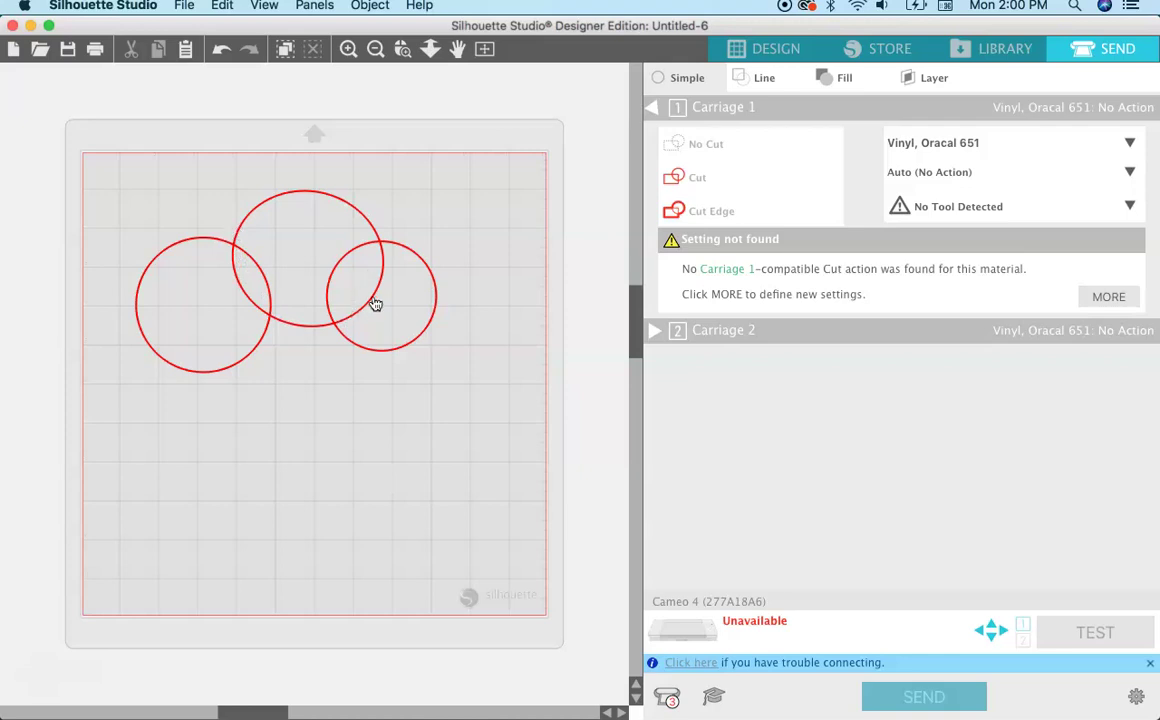
{"action": "left_click", "coordinate": [758, 48]}
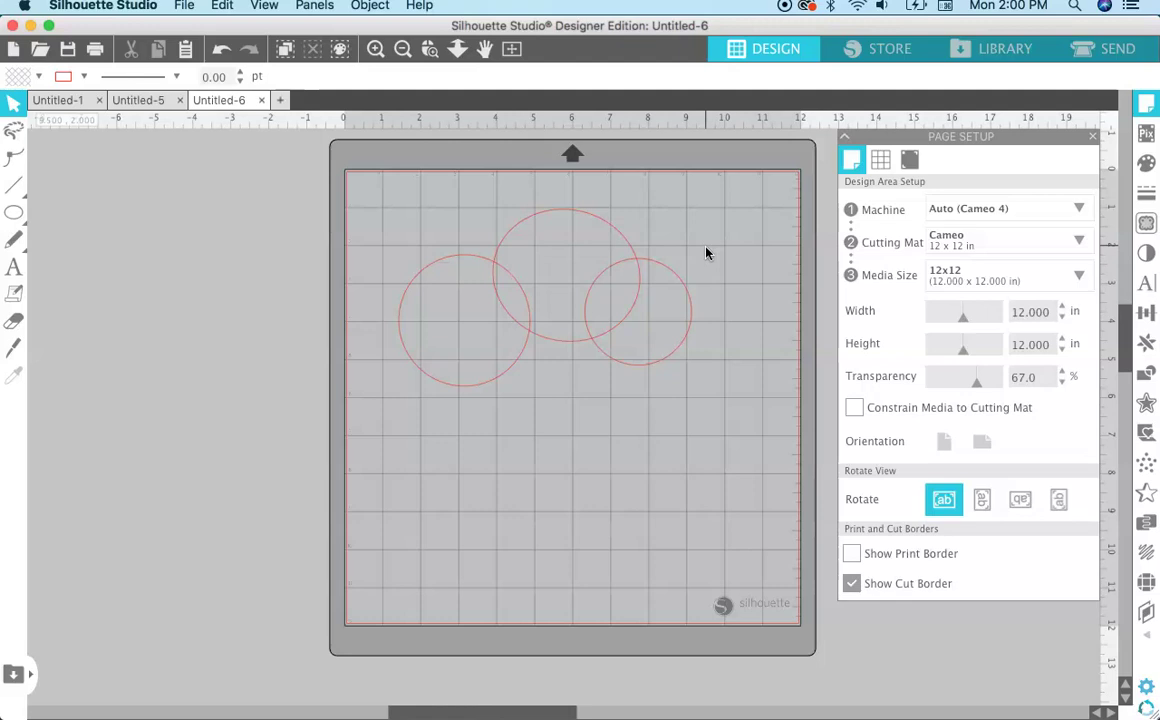
Select all three circles and weld them into one cloud about 7.554 × 5.180 in.
{"action": "left_click", "coordinate": [453, 260]}
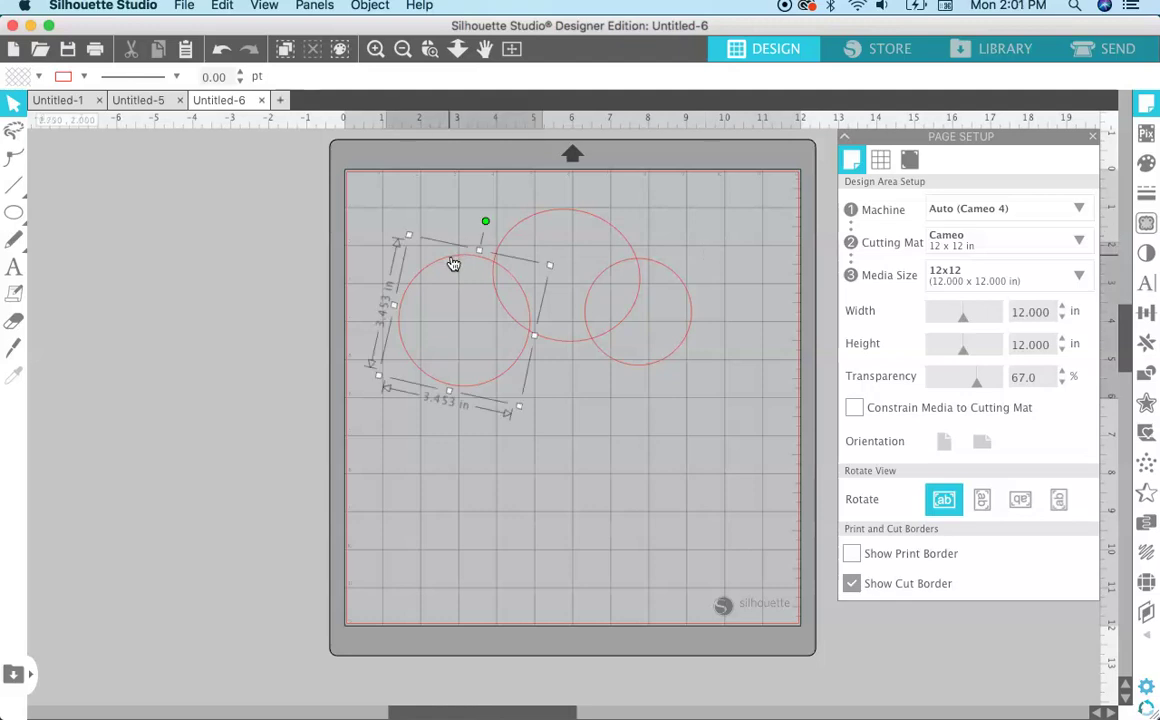
{"action": "left_click", "coordinate": [576, 214], "text": "shift"}
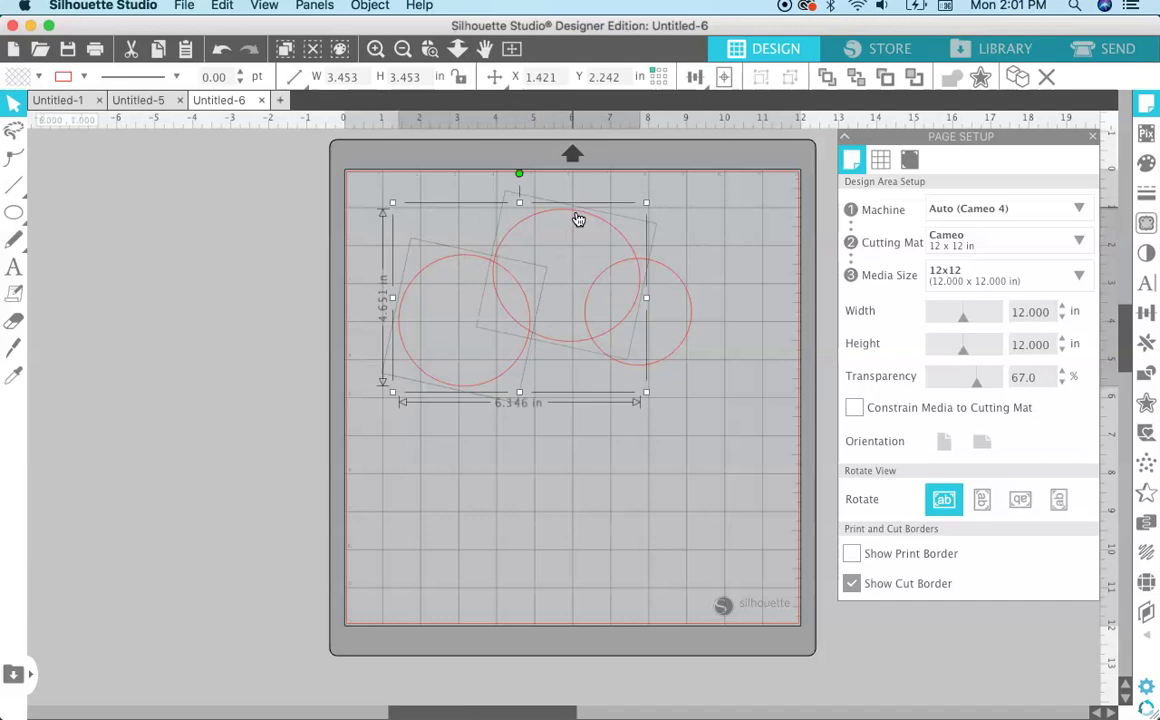
{"action": "left_click", "coordinate": [684, 296], "text": "shift"}
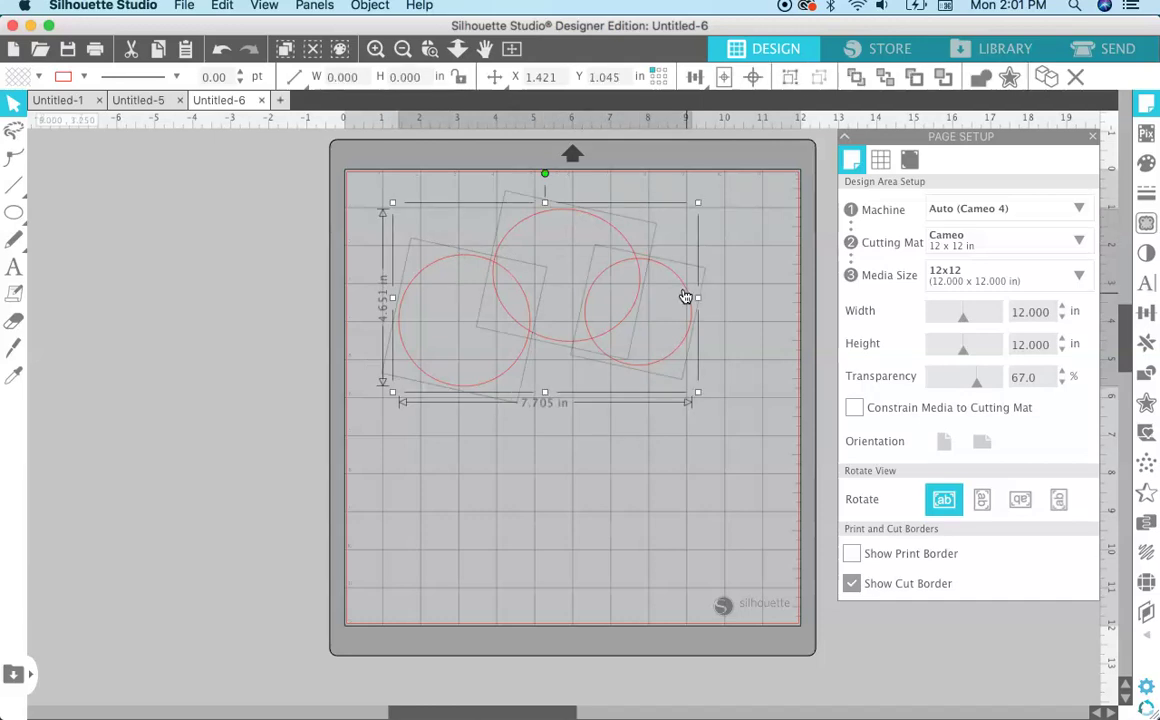
{"action": "left_click", "coordinate": [1147, 373]}
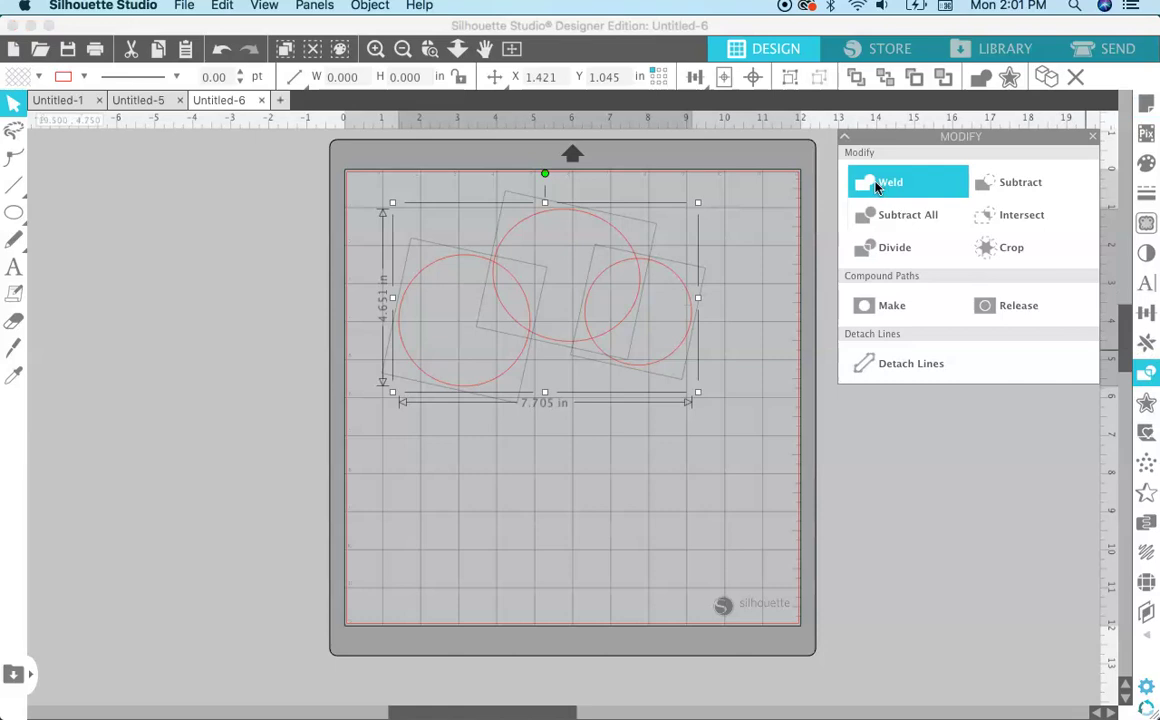
{"action": "left_click", "coordinate": [878, 184]}
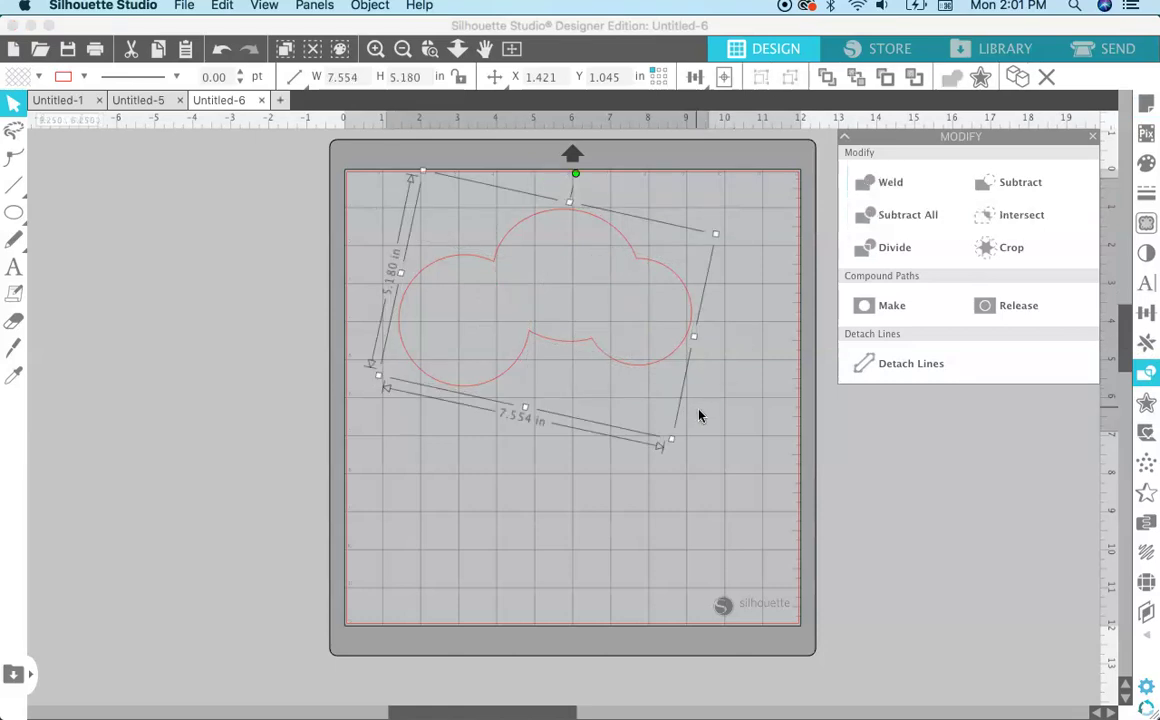
{"action": "left_click", "coordinate": [715, 430]}
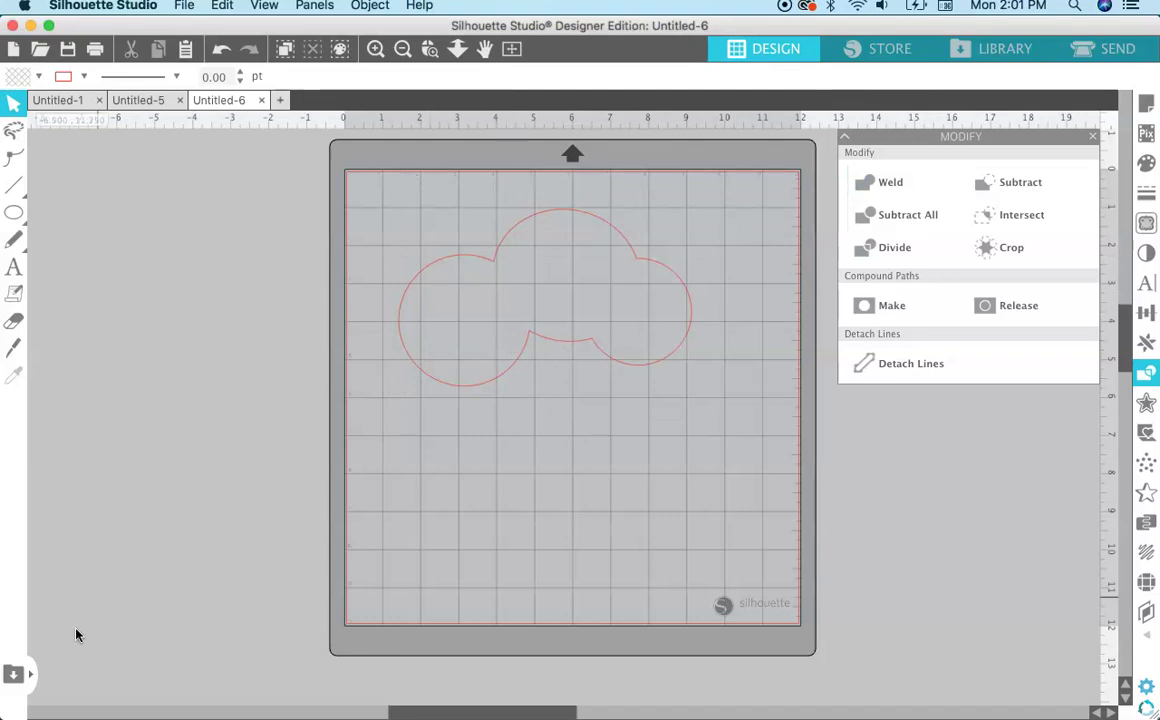
Show the Untitled-1 document with the 'HOW TO WELD IN SILHOUETTE STUDIO' title.
{"action": "left_click", "coordinate": [62, 100]}
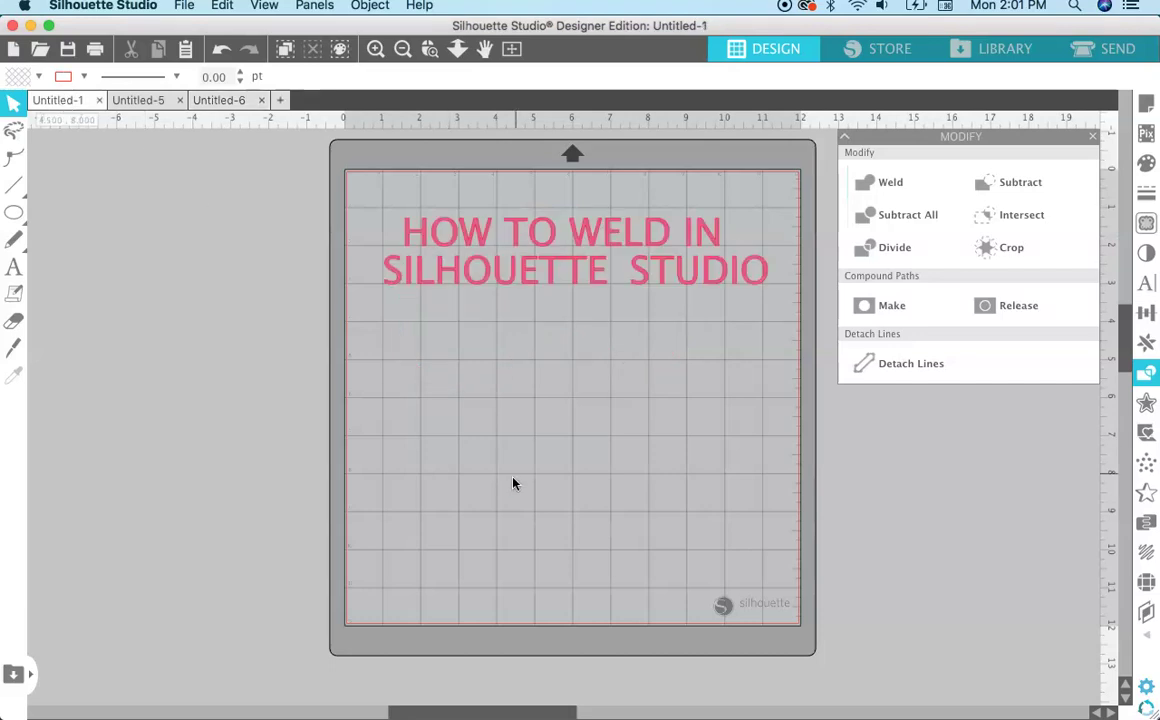